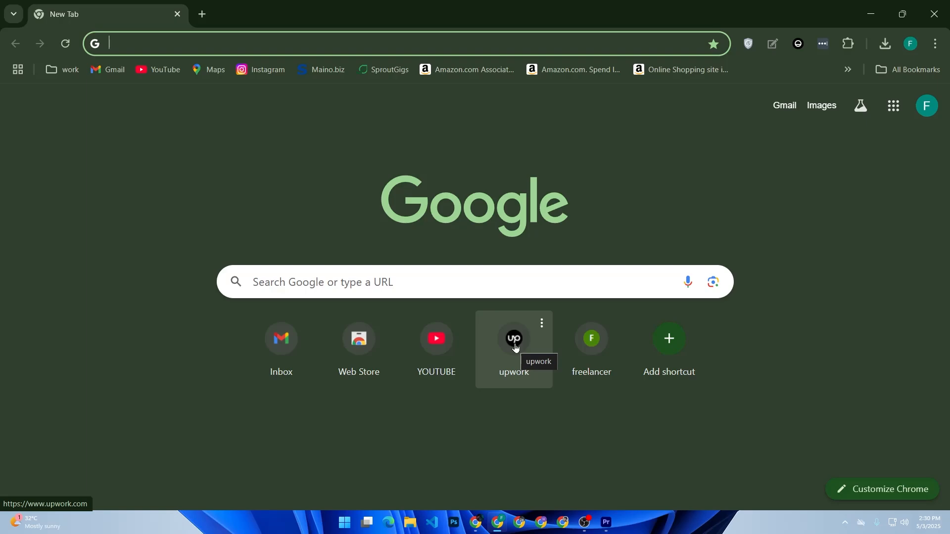
# Open YouTube in a new browser tab and go to the signed-in account's channel page.
pyautogui.rightClick(150, 68)
pyautogui.click(174, 80)
pyautogui.click(247, 11)
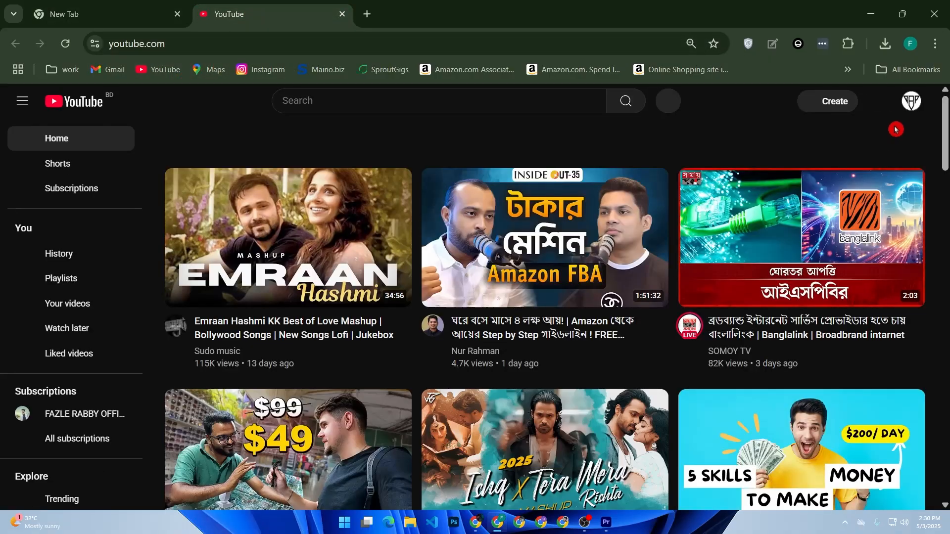
pyautogui.click(909, 105)
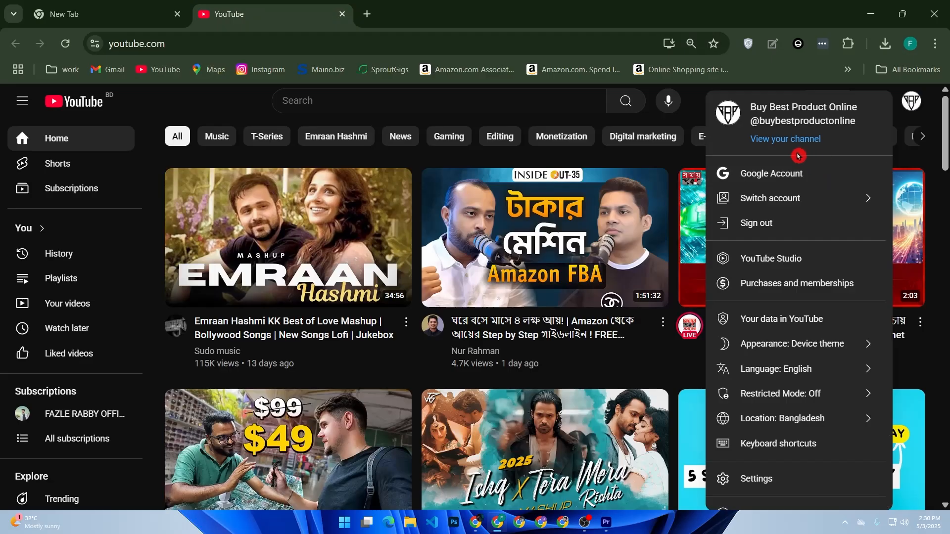
pyautogui.click(785, 148)
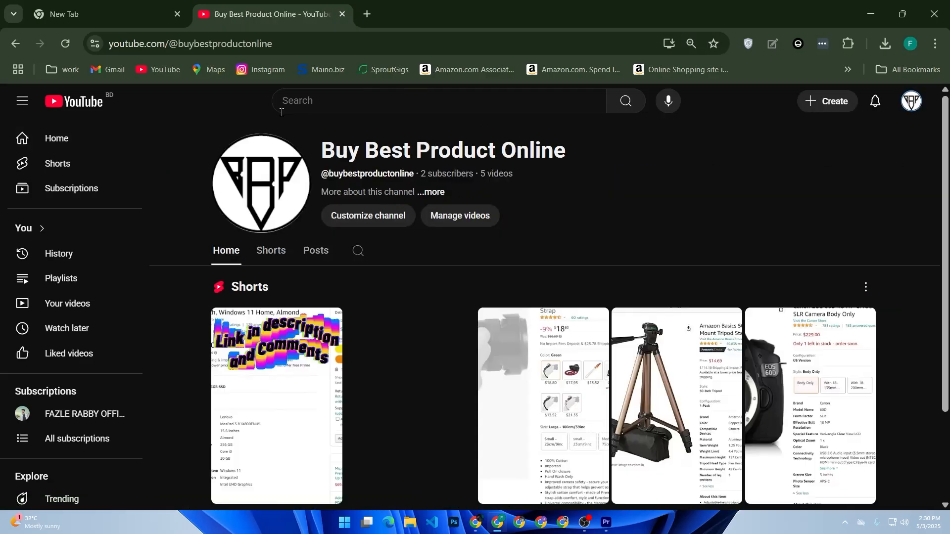
# Copy the Buy Best Product Online channel's URL, check it by loading it in a new tab, and return to the original channel page.
pyautogui.click(314, 44)
pyautogui.hotkey('ctrl', 'c')
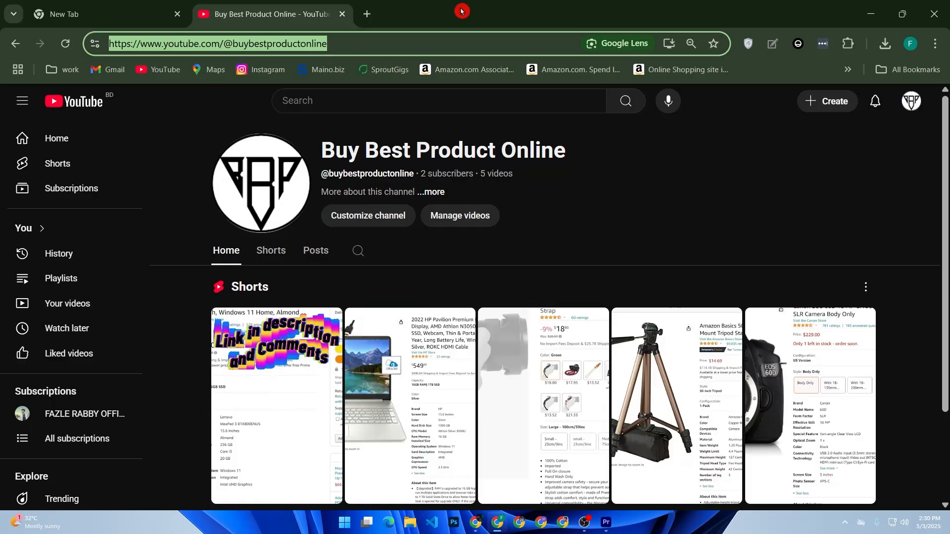
pyautogui.click(366, 10)
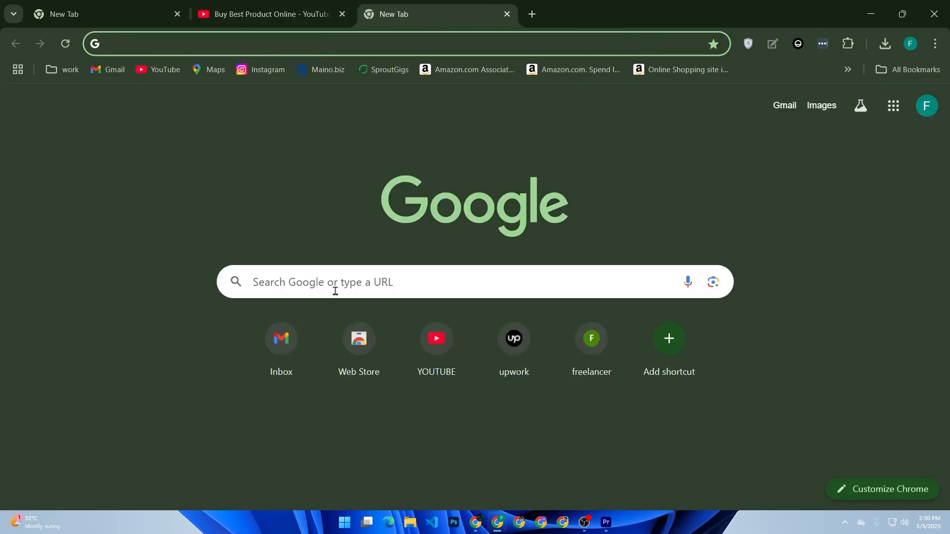
pyautogui.click(335, 286)
pyautogui.hotkey('ctrl', 'v')
pyautogui.press('Return')
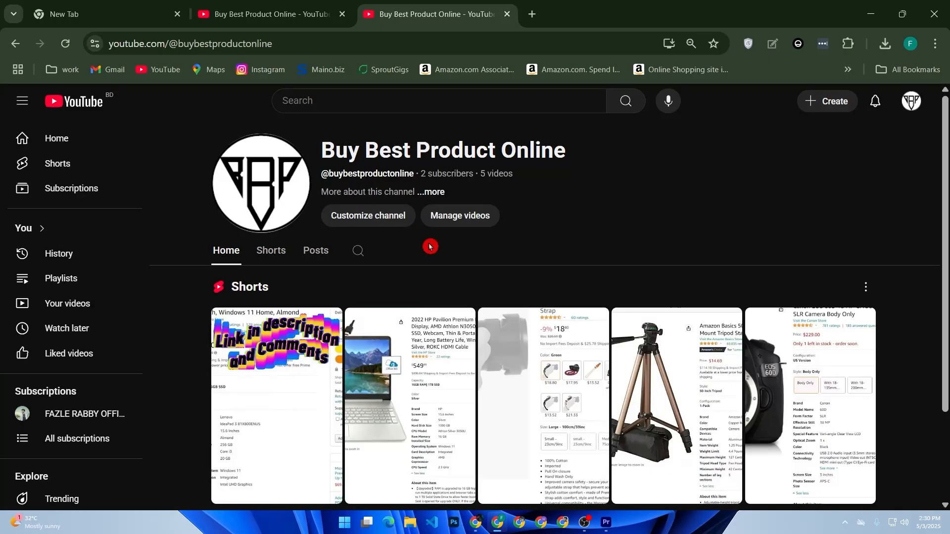
pyautogui.scroll(-2, 334, 260)
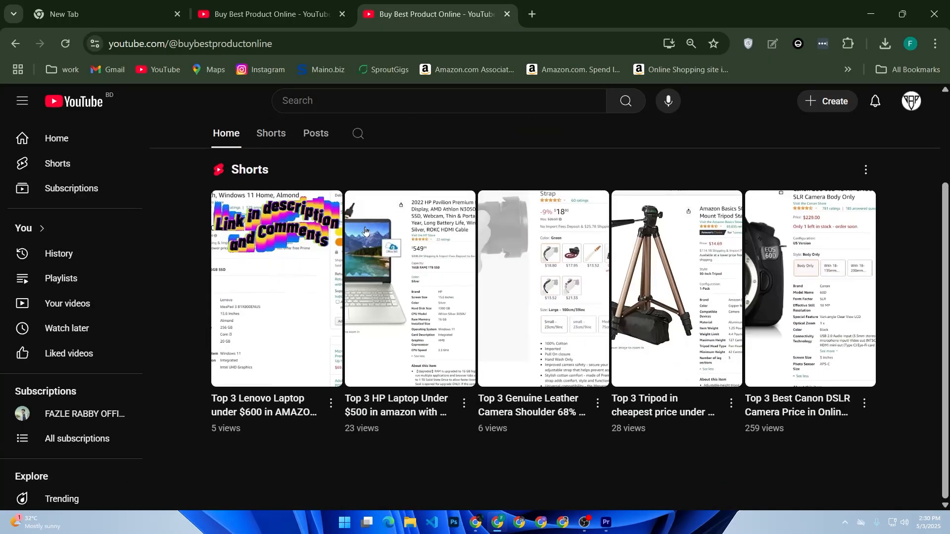
pyautogui.scroll(2, 428, 252)
pyautogui.click(430, 247)
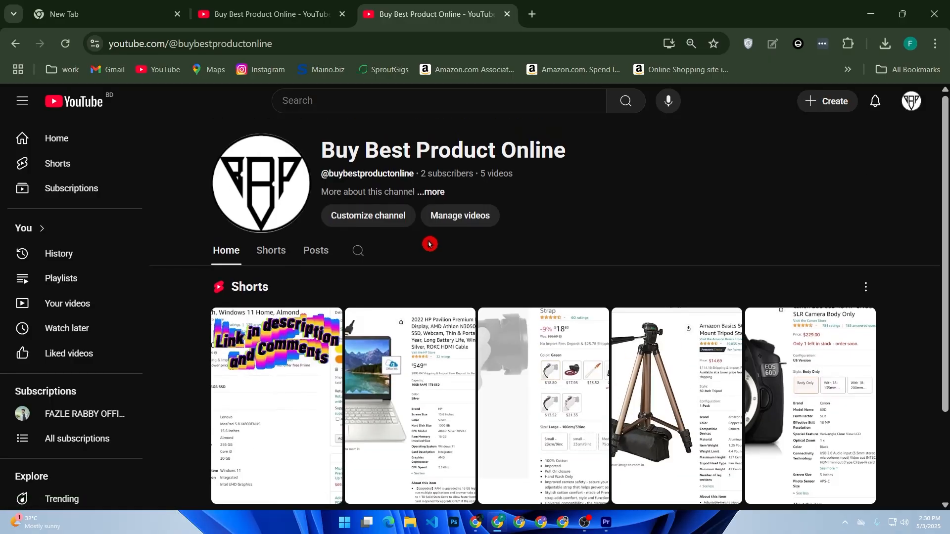
pyautogui.click(300, 7)
pyautogui.hotkey('ctrl', 'c')
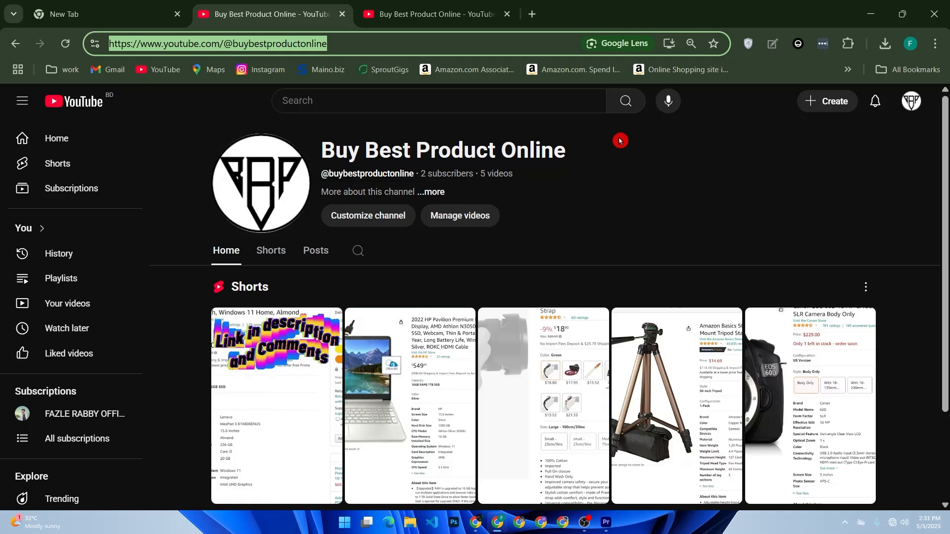
# Search Google for "qr code monkey" in a new tab and open the QRCode Monkey website.
pyautogui.click(532, 14)
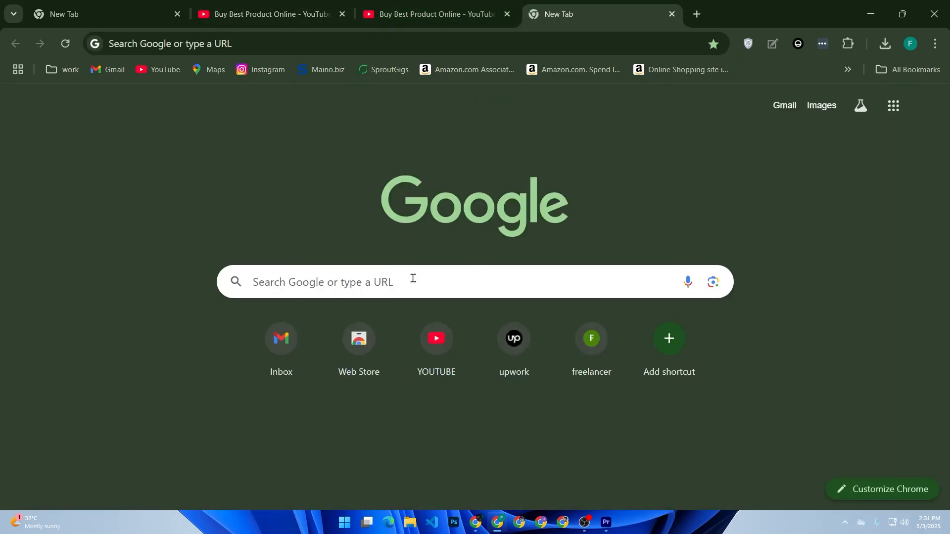
pyautogui.click(415, 273)
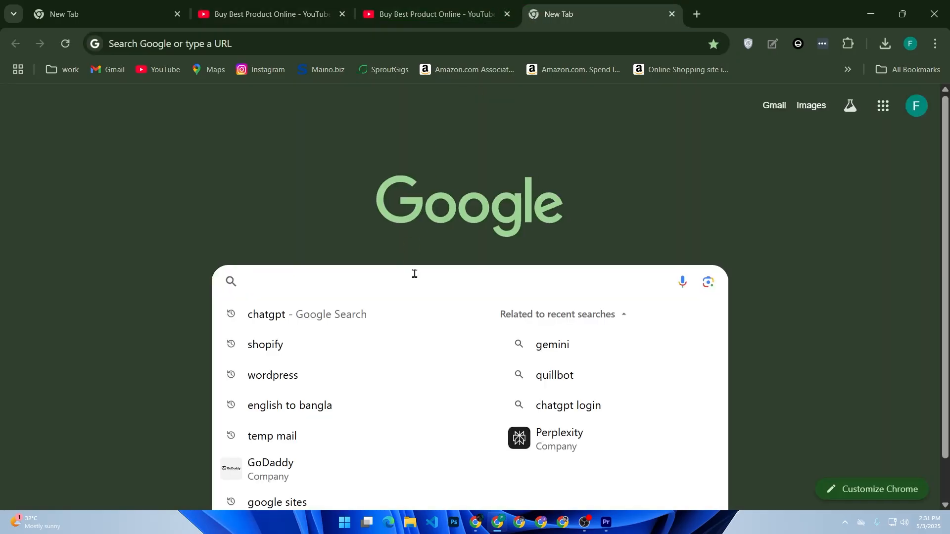
pyautogui.write('qr')
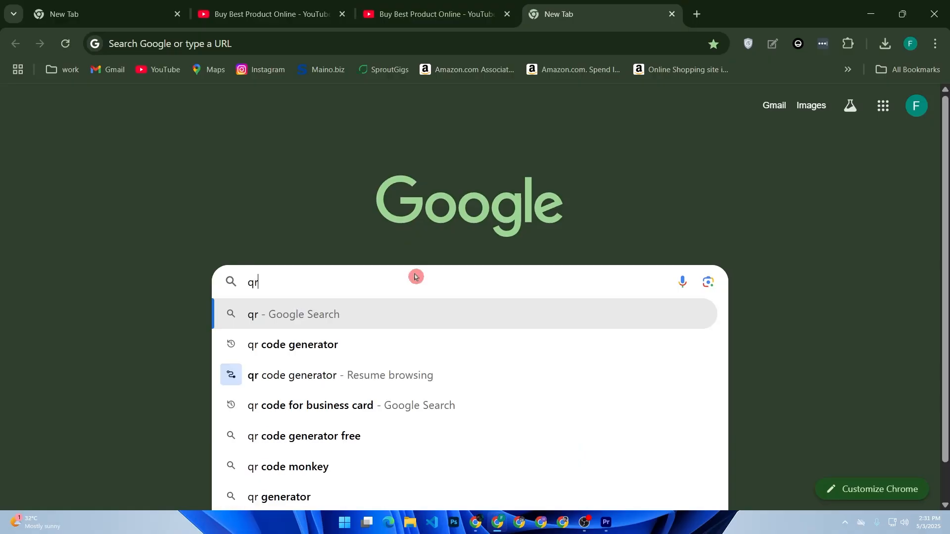
pyautogui.write(' code mon')
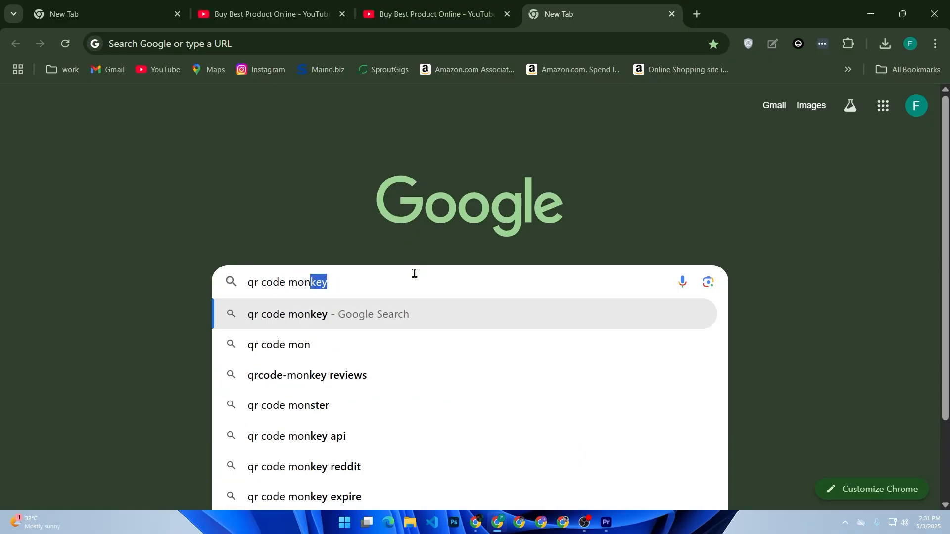
pyautogui.press('Return')
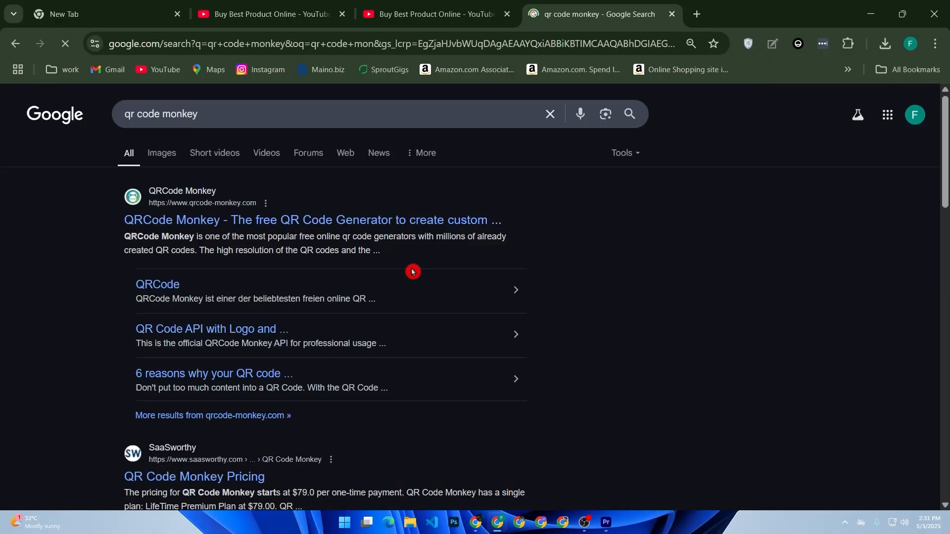
pyautogui.click(257, 220)
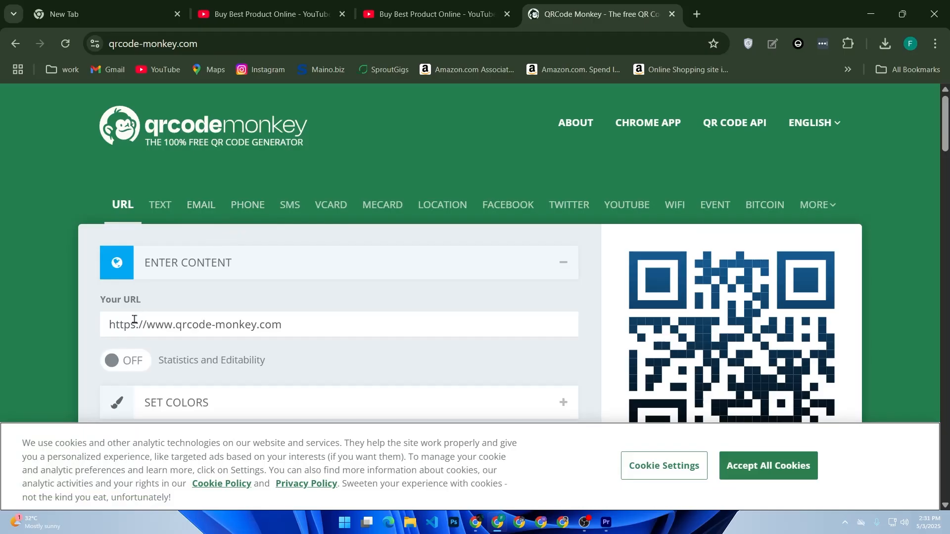
pyautogui.click(167, 268)
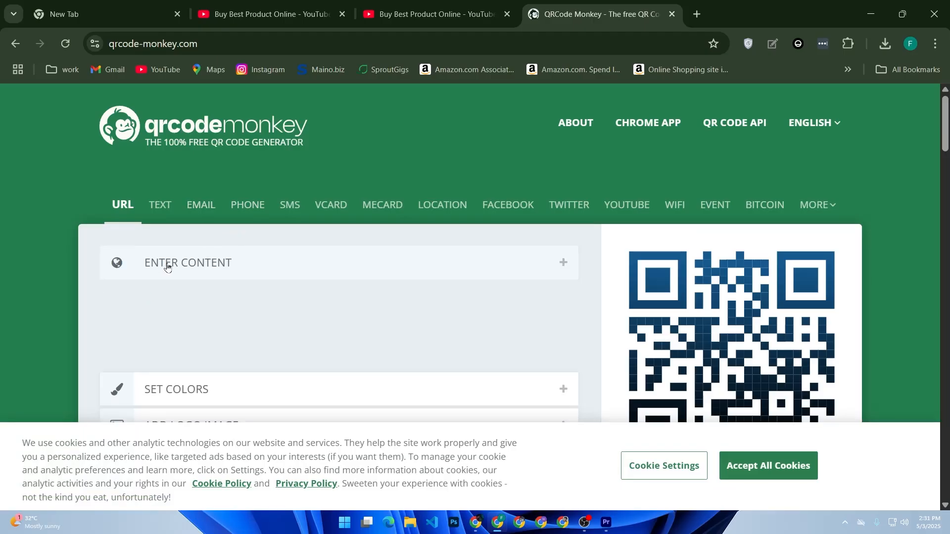
pyautogui.click(217, 262)
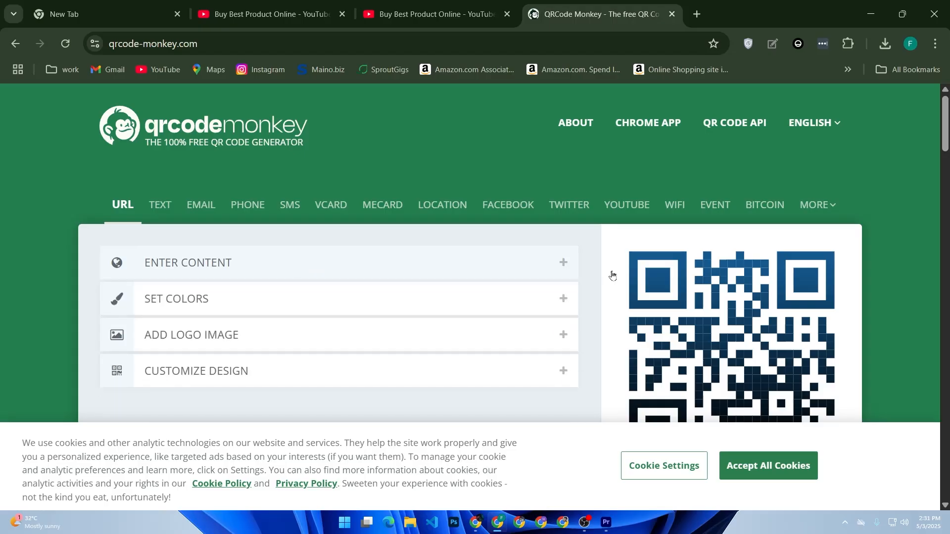
pyautogui.click(564, 264)
pyautogui.click(224, 323)
pyautogui.moveTo(316, 329); pyautogui.dragTo(38, 332)
pyautogui.hotkey('ctrl', 'v')
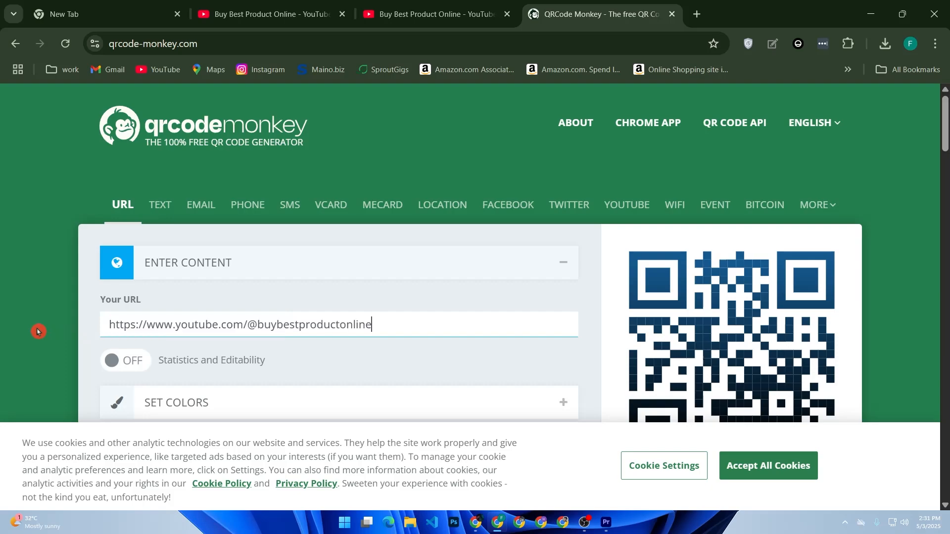
# Set the QR code's foreground to a linear color gradient from #FF0000 to #00A0FF.
pyautogui.scroll(-2, 271, 312)
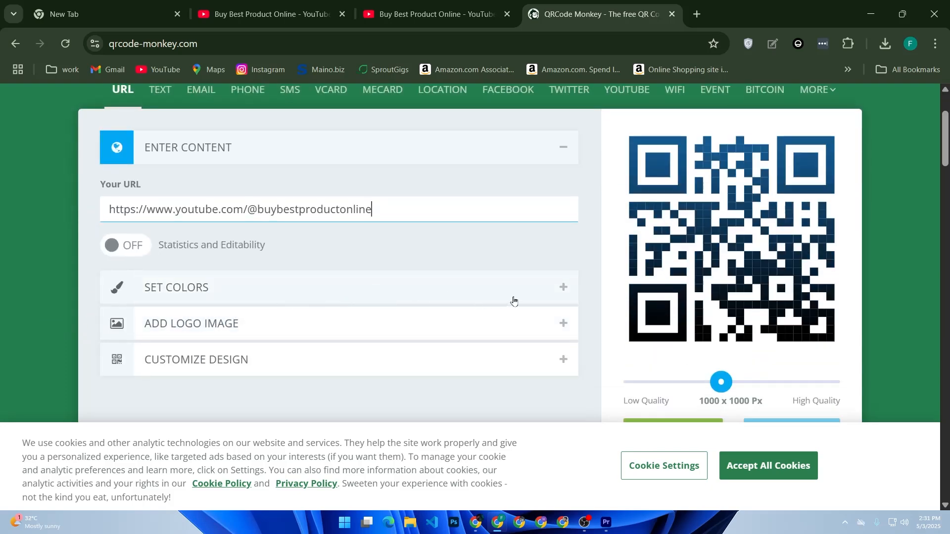
pyautogui.click(564, 287)
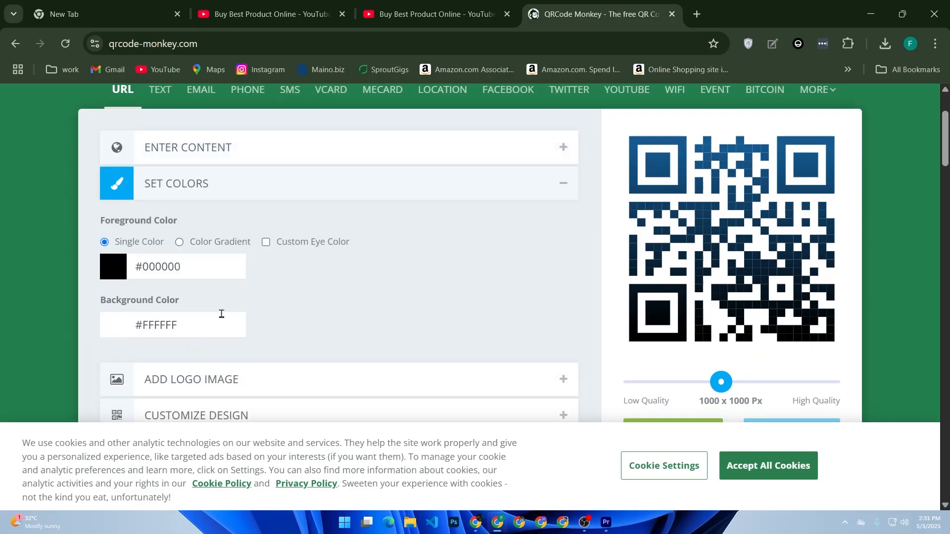
pyautogui.click(112, 271)
pyautogui.click(204, 282)
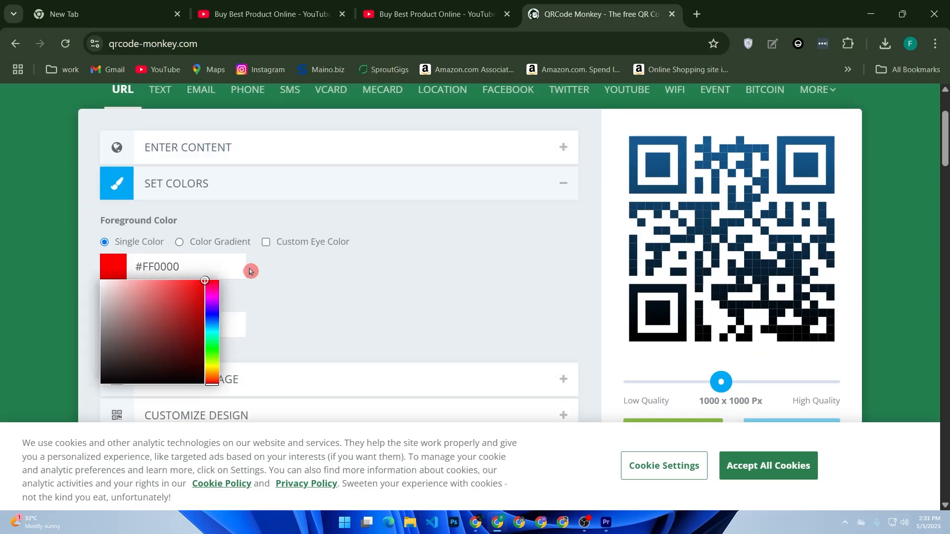
pyautogui.click(214, 242)
pyautogui.click(274, 266)
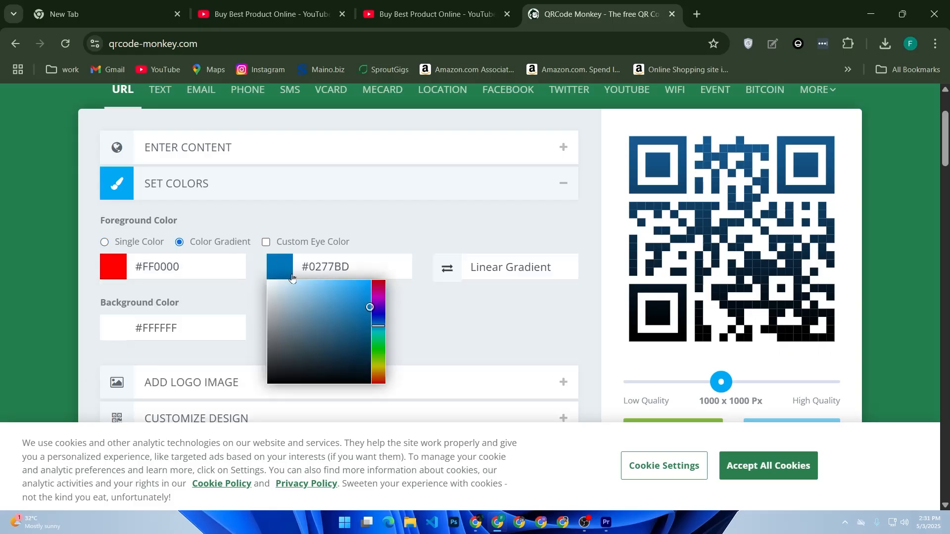
pyautogui.moveTo(360, 305)
pyautogui.mouseDown()
pyautogui.moveTo(386, 275)
pyautogui.moveTo(412, 292)
pyautogui.mouseUp()
pyautogui.click(453, 292)
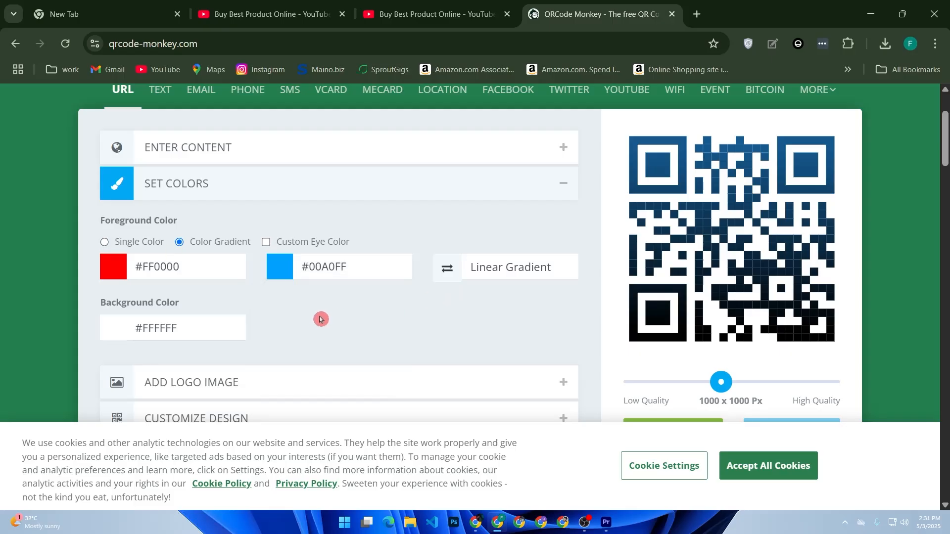
# Add the round YouTube play-button logo from the logo gallery to the QR code.
pyautogui.scroll(-2, 287, 315)
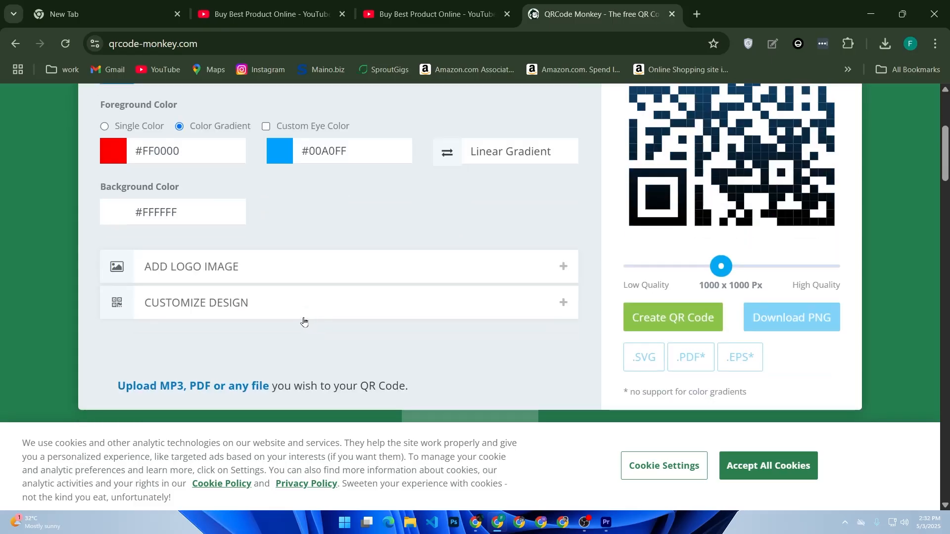
pyautogui.click(293, 278)
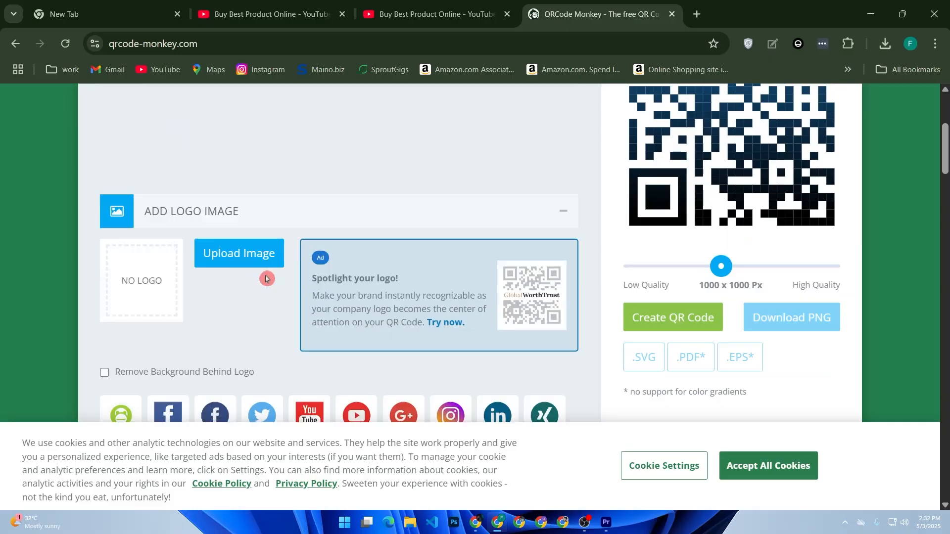
pyautogui.scroll(-3, 267, 278)
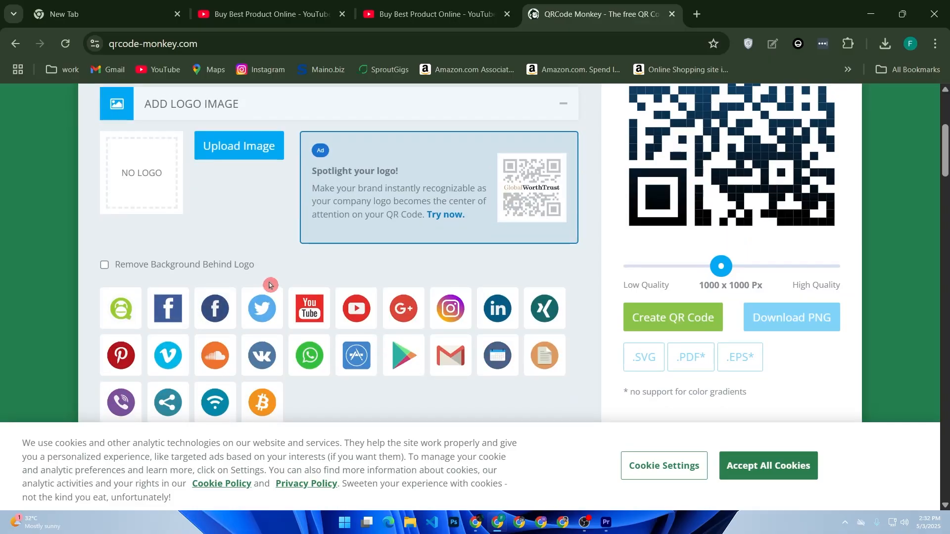
pyautogui.click(365, 312)
# Try several body shapes in the QR code's design options and settle on the fourth one, with rounded dots.
pyautogui.scroll(-1, 385, 302)
pyautogui.scroll(-4, 386, 303)
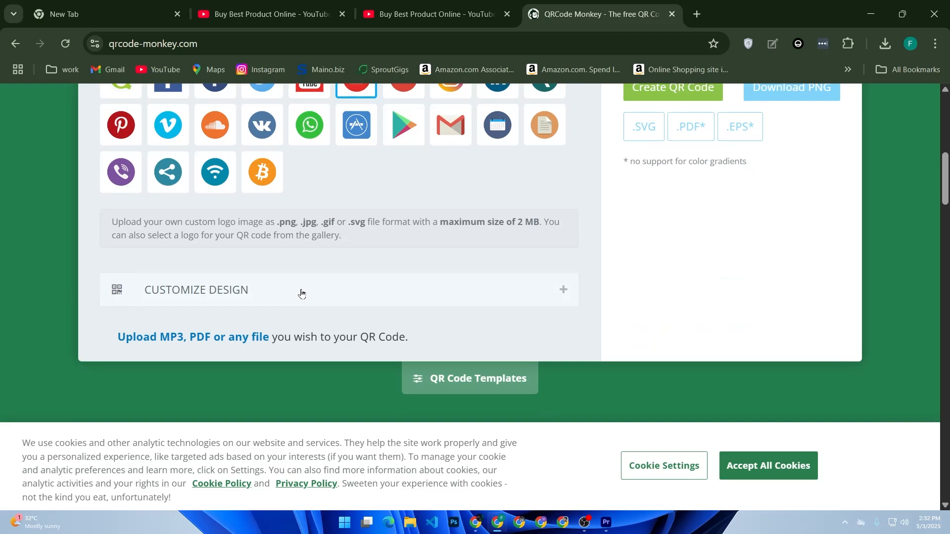
pyautogui.click(302, 292)
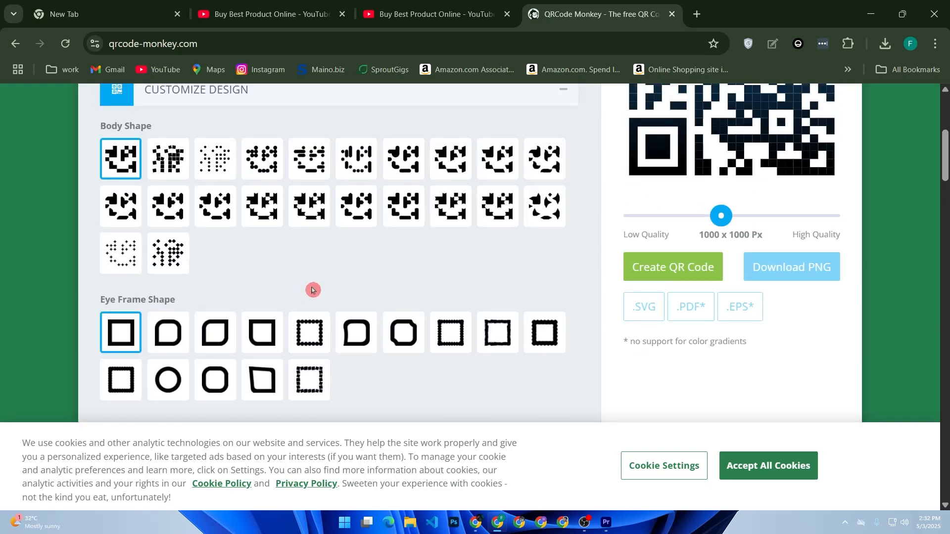
pyautogui.scroll(3, 262, 276)
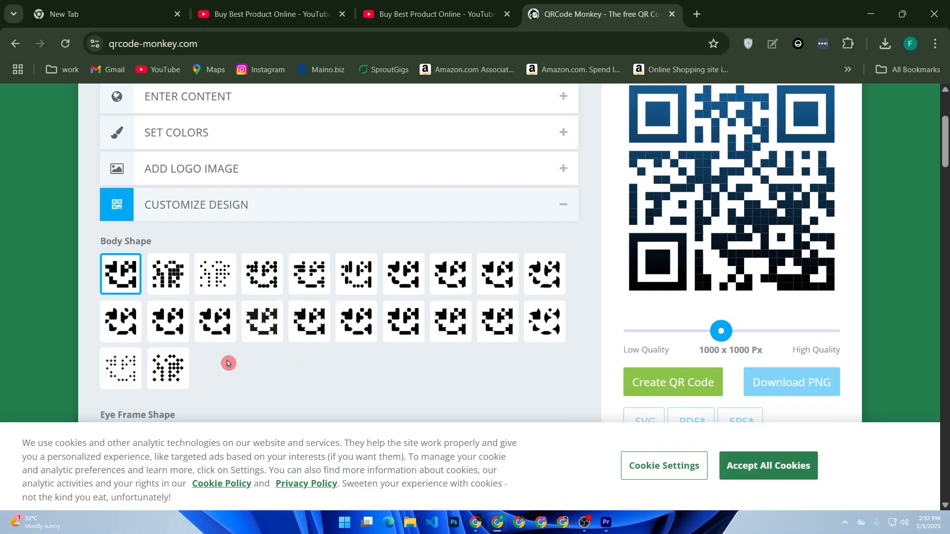
pyautogui.click(172, 289)
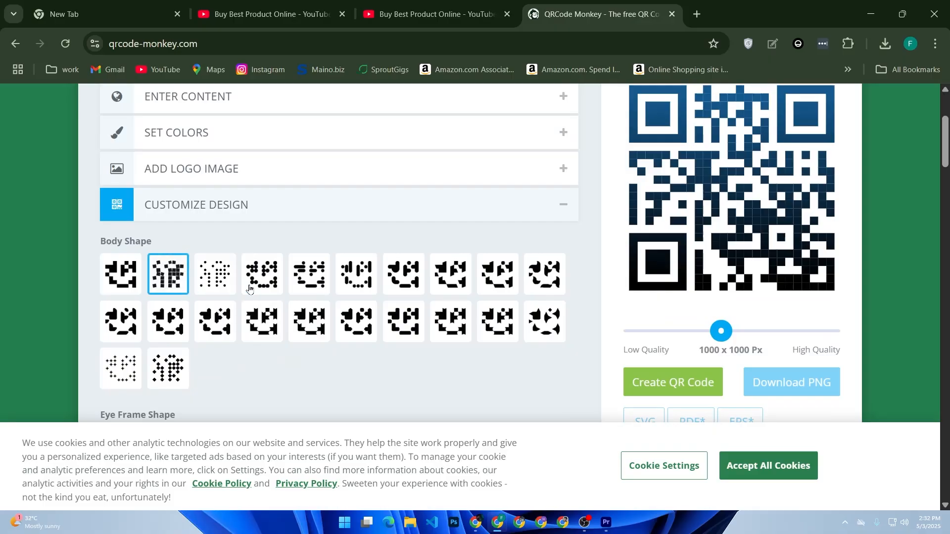
pyautogui.click(215, 277)
pyautogui.click(262, 280)
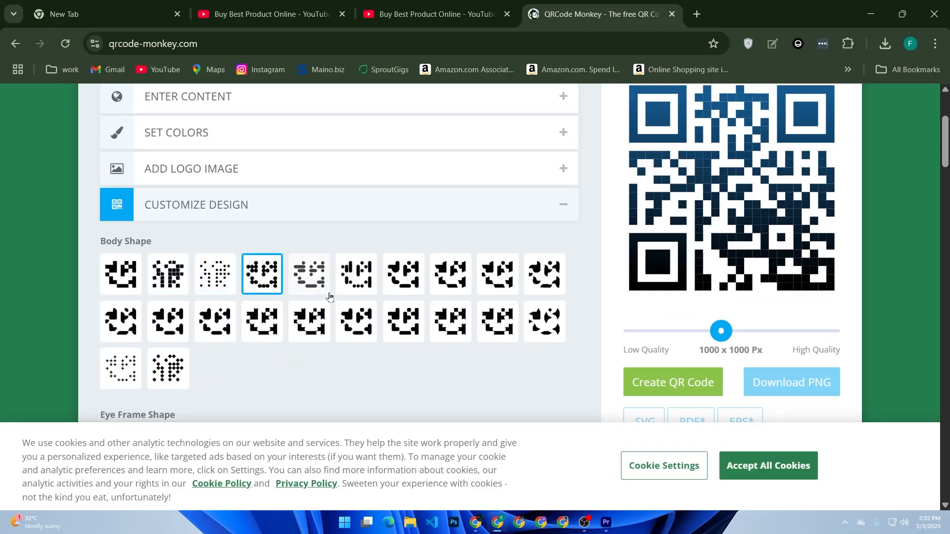
# Generate the customized QR code at 1000 x 1000 px and download it as a PNG.
pyautogui.click(662, 386)
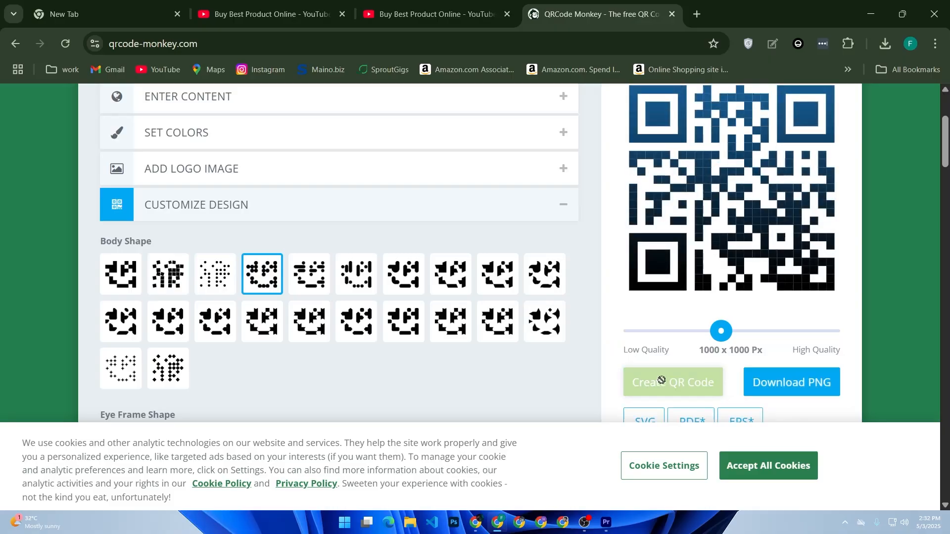
pyautogui.scroll(2, 745, 277)
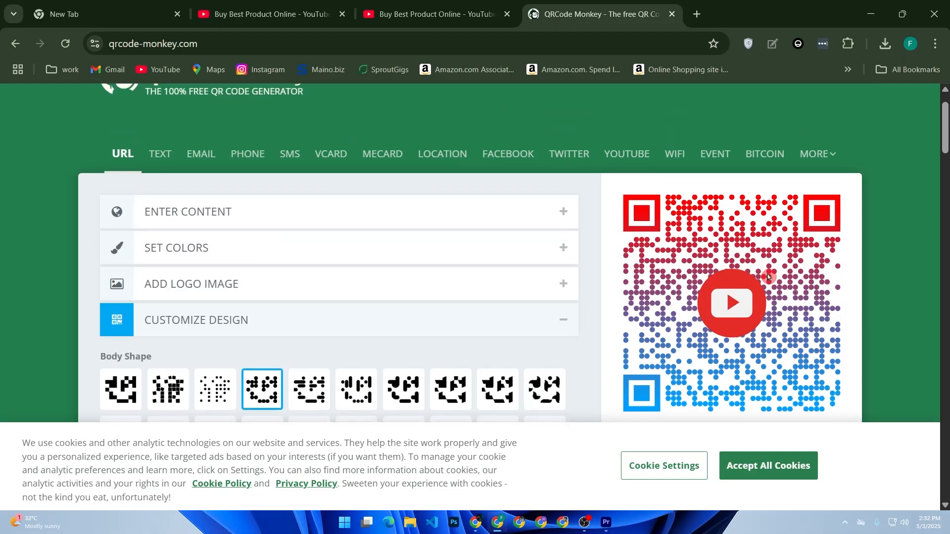
pyautogui.scroll(-5, 727, 271)
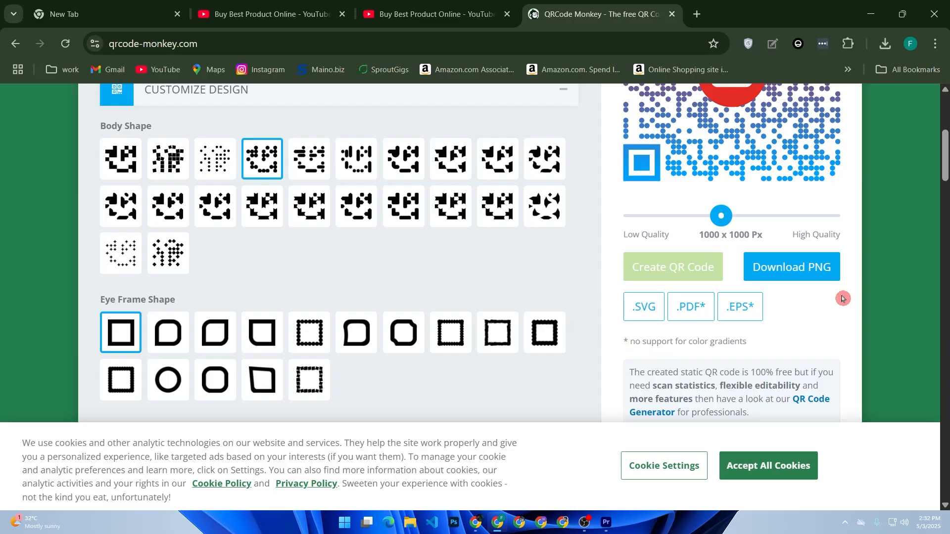
pyautogui.click(825, 271)
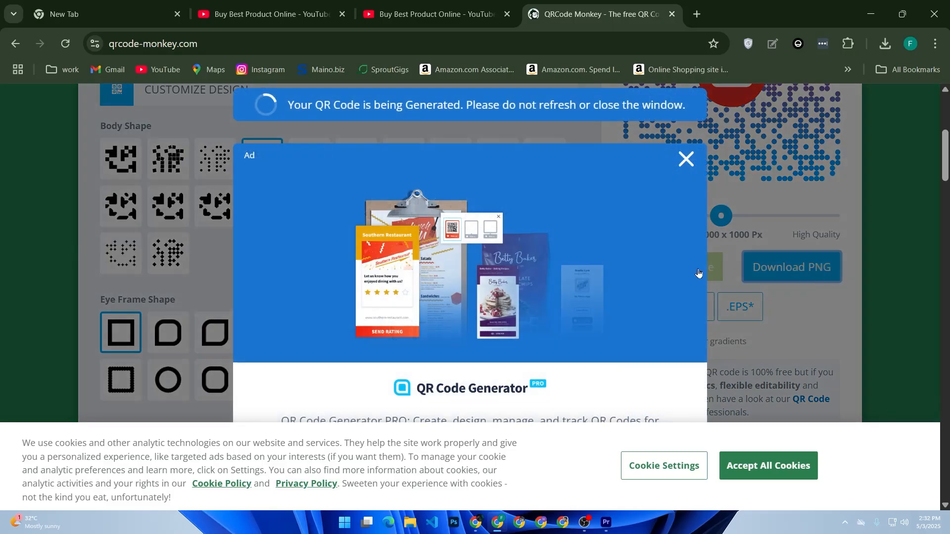
# Accept all cookies and save the generated PNG in Downloads under the name "youtube qr code".
pyautogui.click(750, 474)
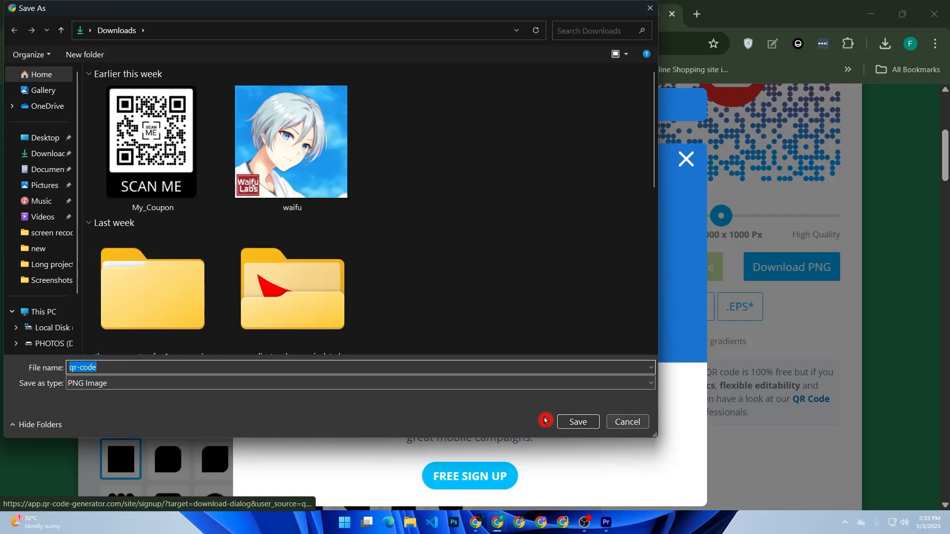
pyautogui.write('my sit')
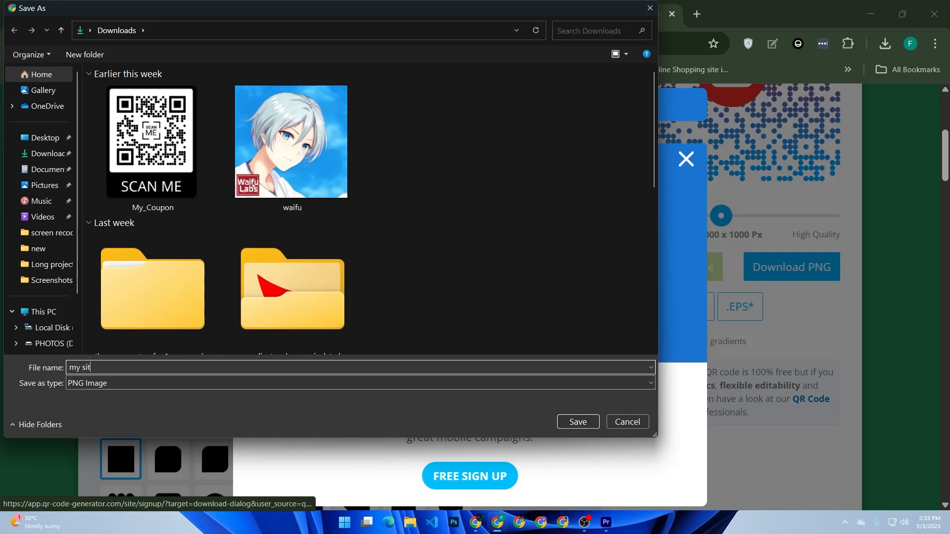
pyautogui.press('BackSpace')
pyautogui.press('BackSpace')
pyautogui.press('BackSpace')
pyautogui.press('BackSpace')
pyautogui.press('BackSpace')
pyautogui.press('BackSpace')
pyautogui.write('youtube qr co')
pyautogui.click(564, 422)
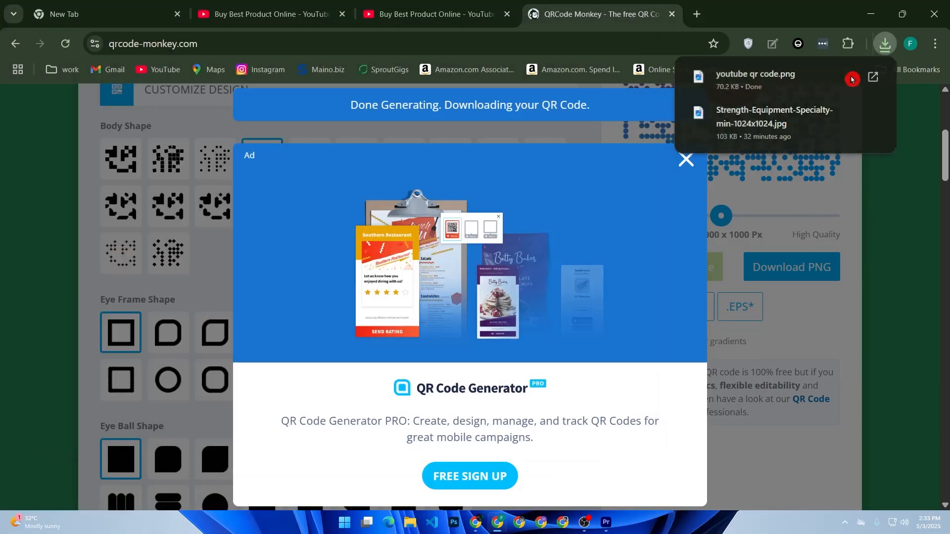
# Show the downloaded youtube qr code file in its folder and open it to inspect the image.
pyautogui.click(848, 77)
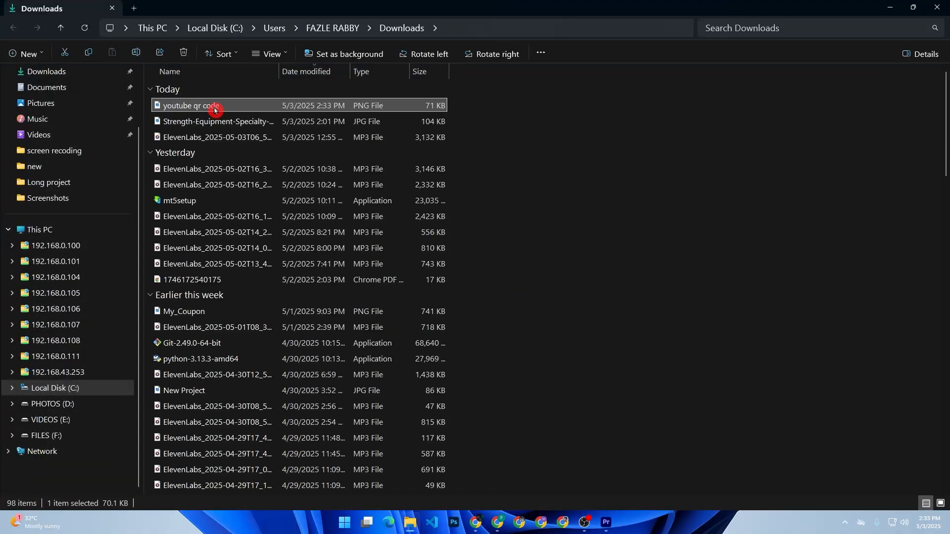
pyautogui.doubleClick(215, 106)
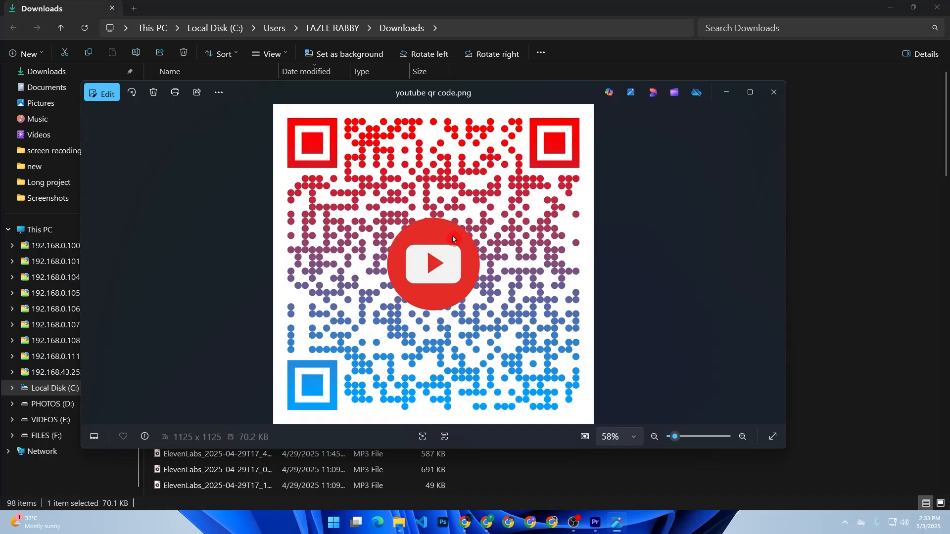
# Return to the browser, search Google for Canva in a new tab and open the Canva website.
pyautogui.click(486, 523)
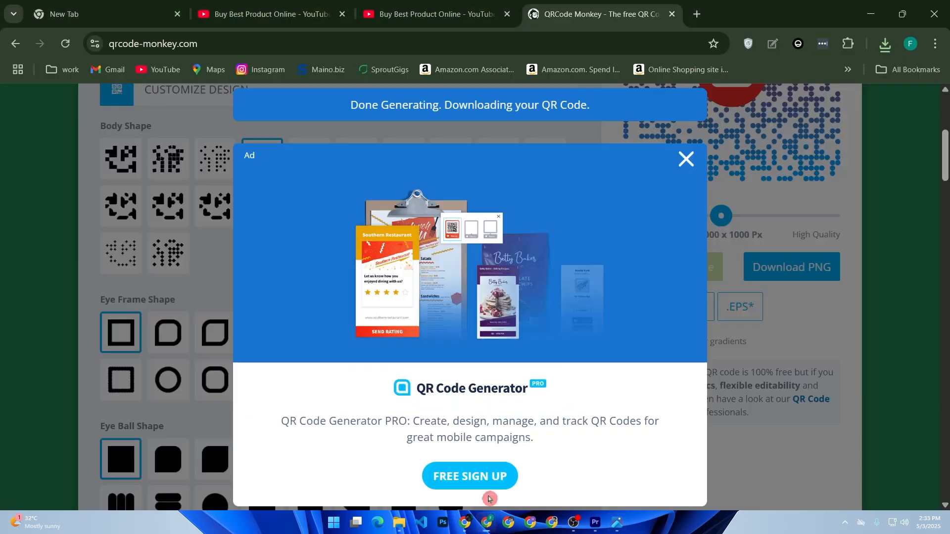
pyautogui.click(697, 14)
pyautogui.click(333, 286)
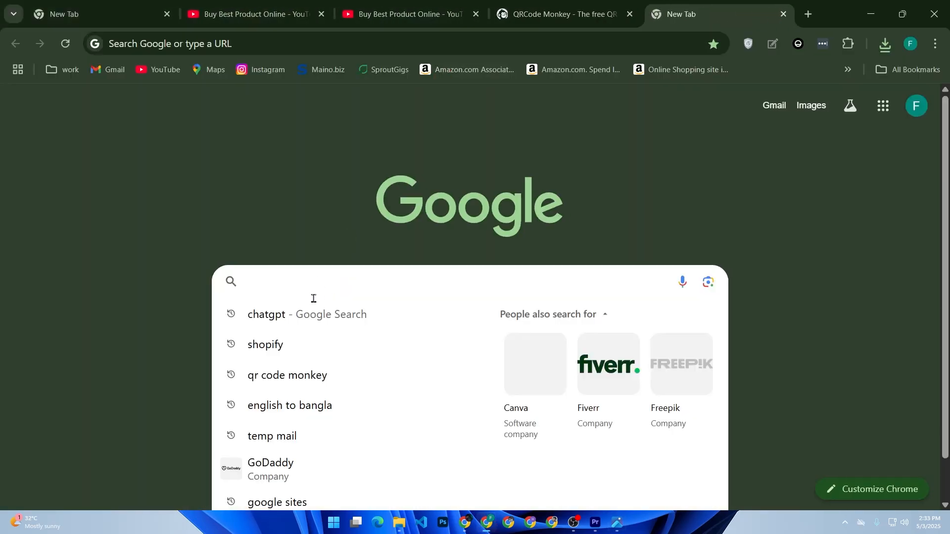
pyautogui.write('canva')
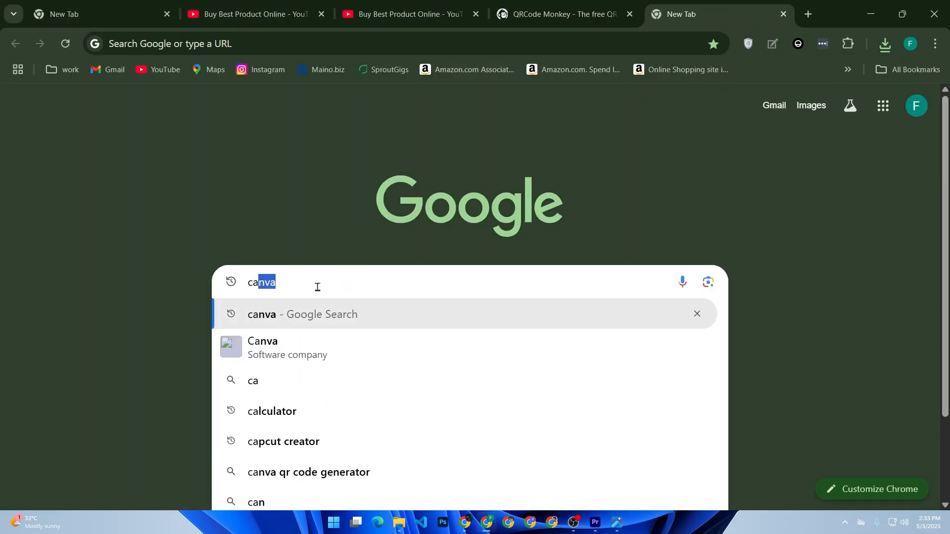
pyautogui.press('Return')
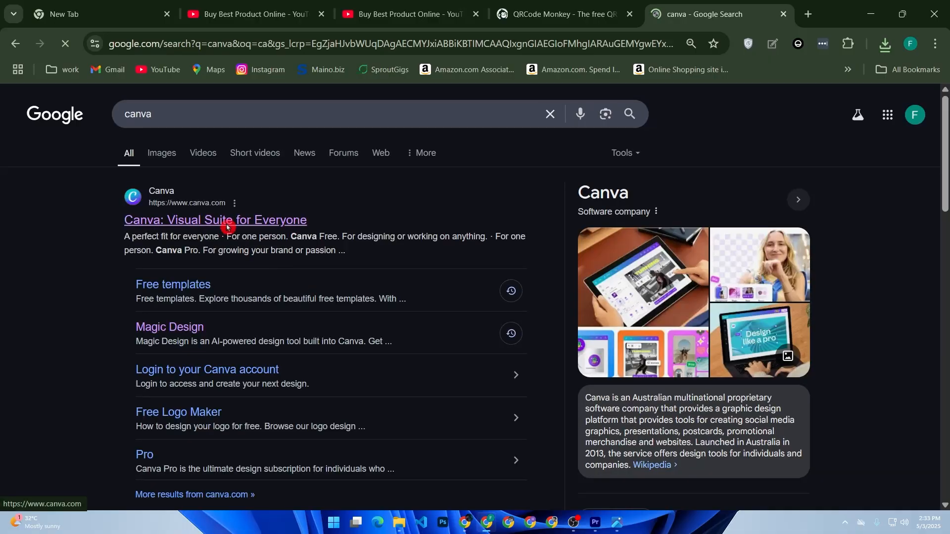
pyautogui.click(227, 221)
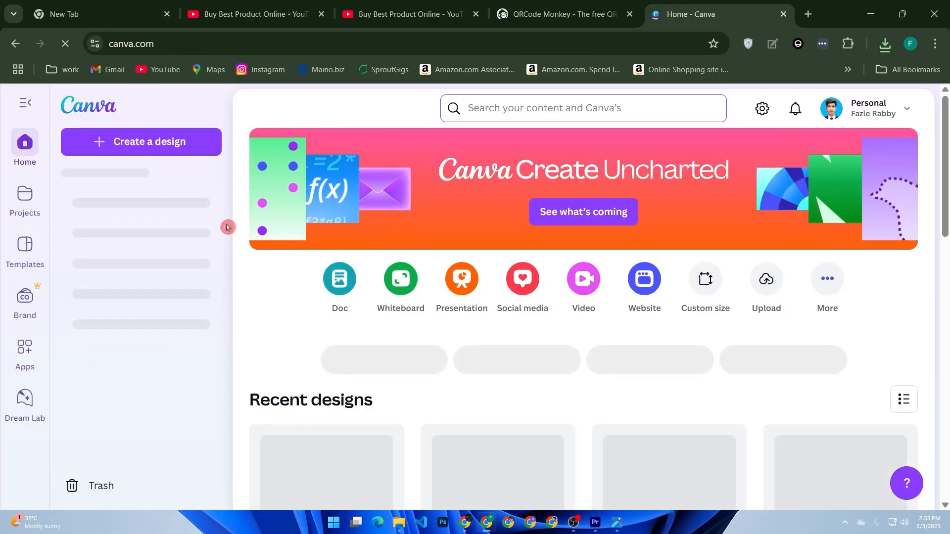
# Search Canva for "flyer" and look through the flyer templates.
pyautogui.click(488, 110)
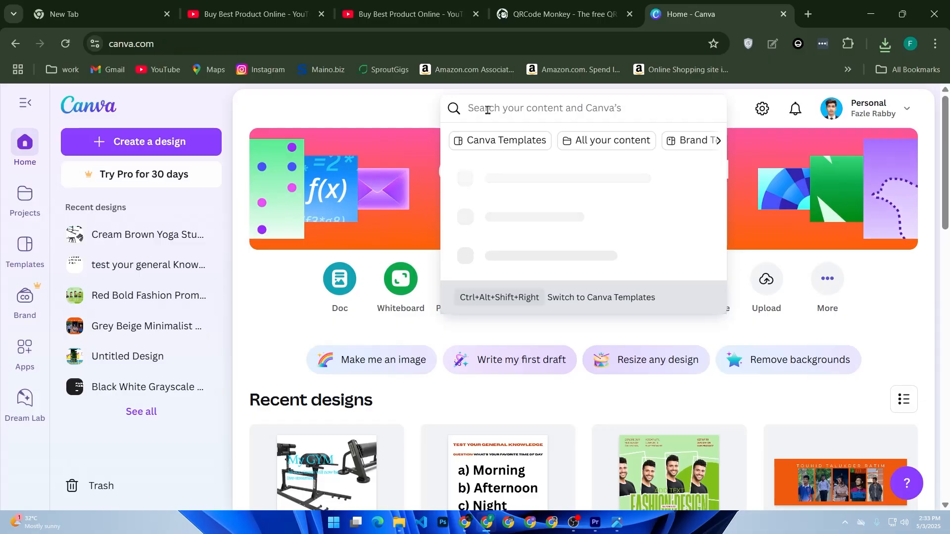
pyautogui.write('flyer')
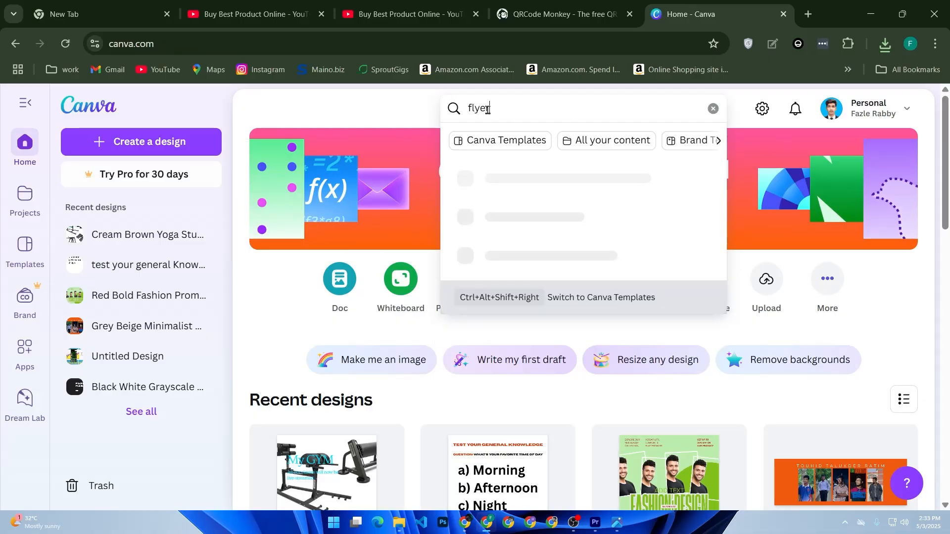
pyautogui.press('Return')
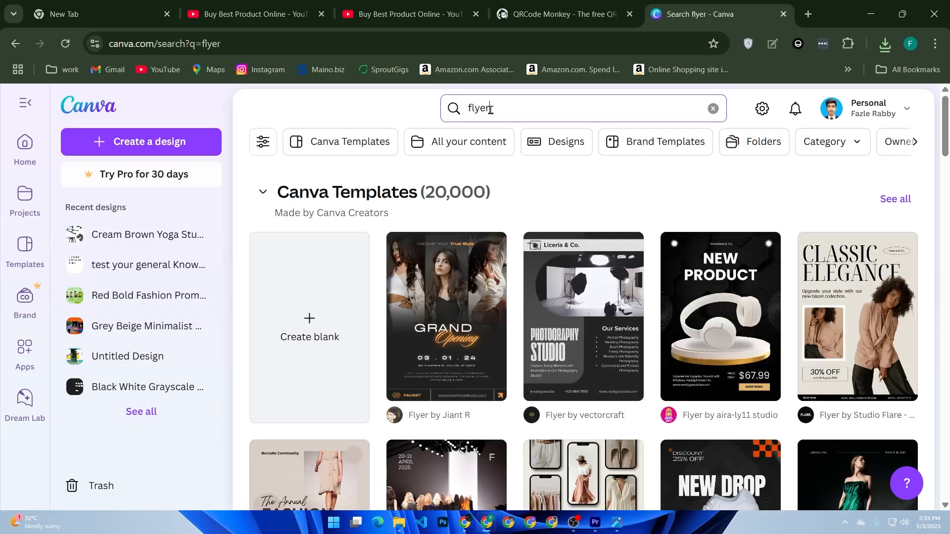
pyautogui.scroll(-2, 491, 110)
pyautogui.scroll(2, 495, 107)
# Search Canva for "business card" instead of flyer.
pyautogui.moveTo(494, 108); pyautogui.dragTo(424, 108)
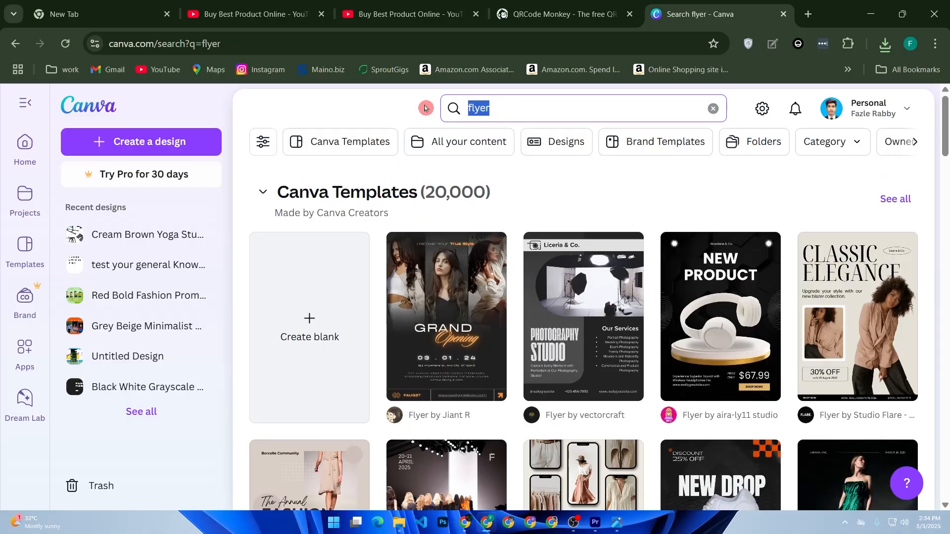
pyautogui.write('business c')
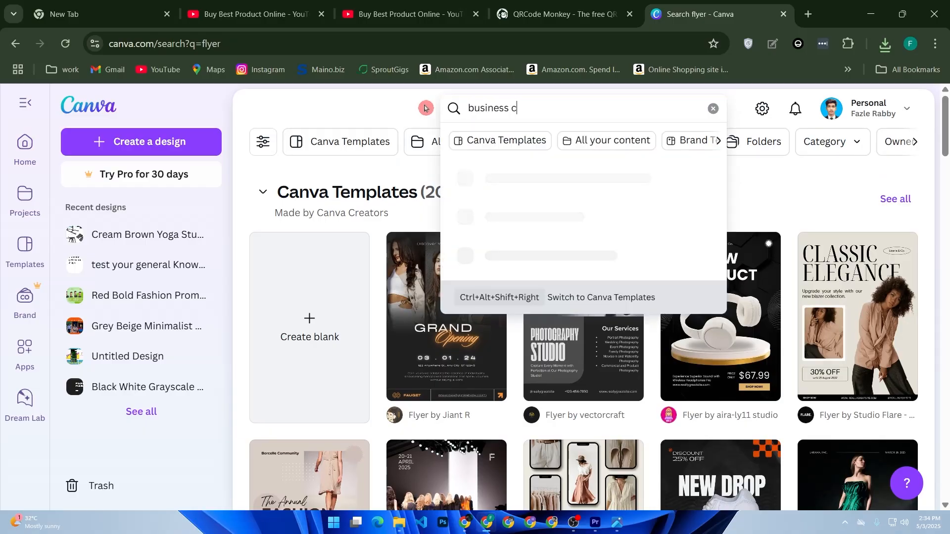
pyautogui.write('ard')
pyautogui.press('Return')
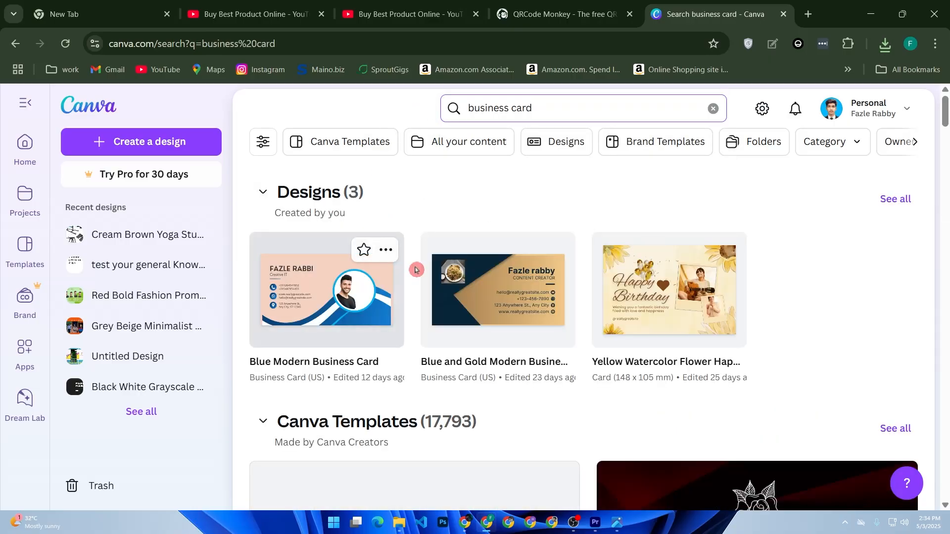
# Find the black and gold Salford & Co. business card template and open it for editing.
pyautogui.scroll(-4, 615, 296)
pyautogui.scroll(-5, 615, 295)
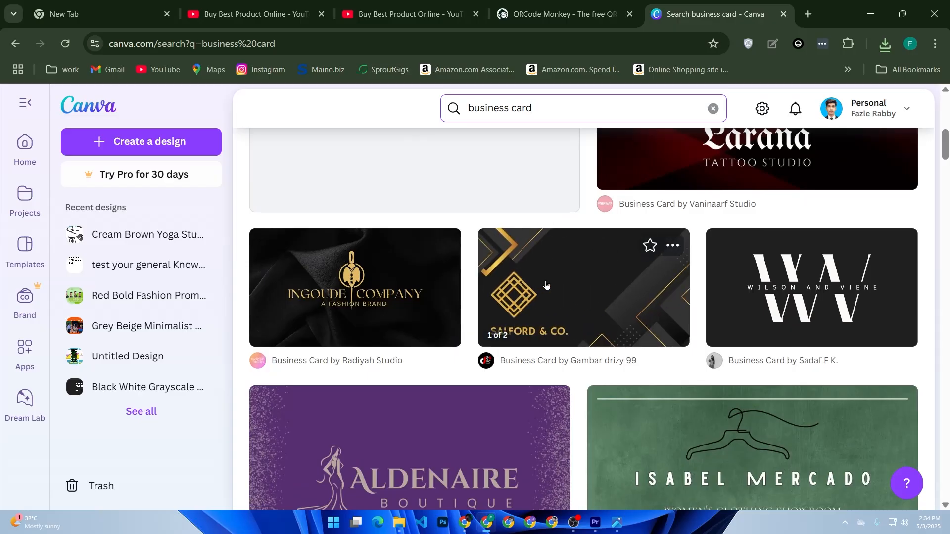
pyautogui.click(539, 299)
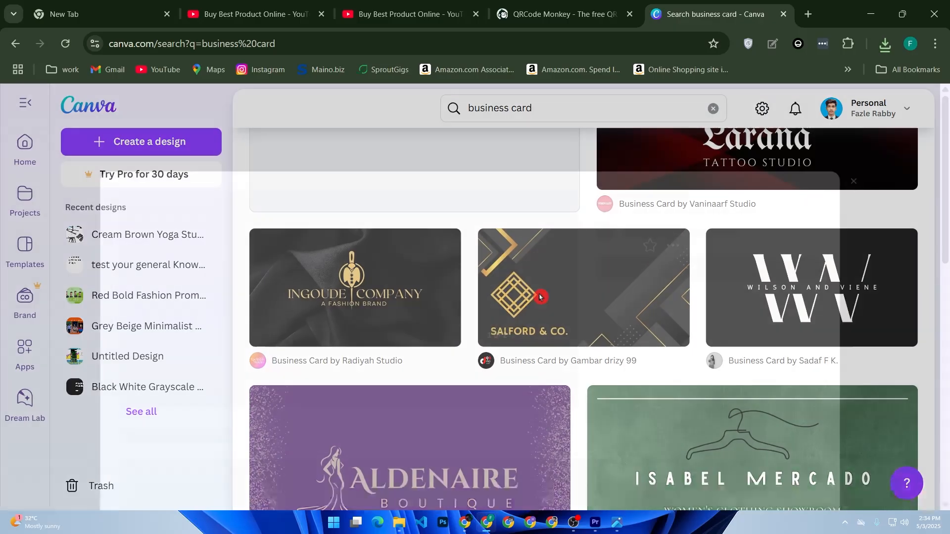
pyautogui.click(656, 240)
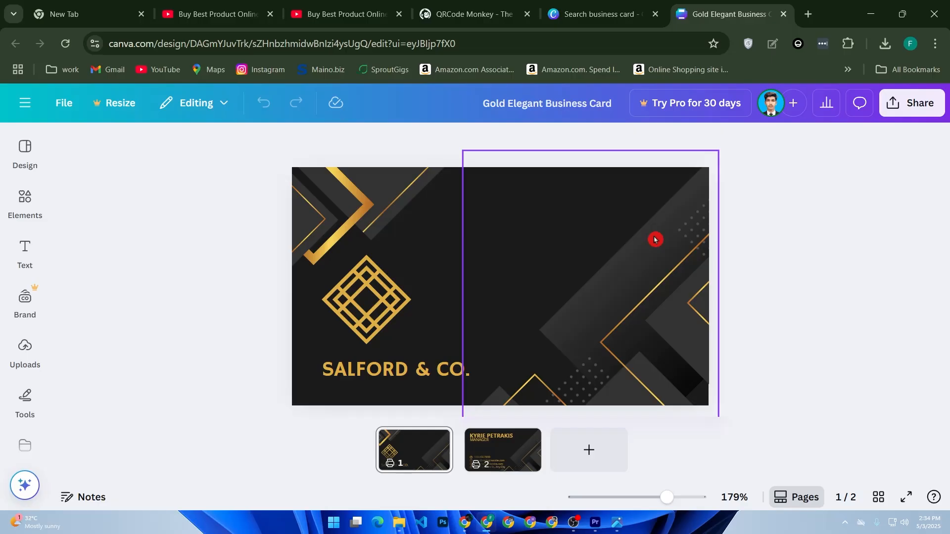
# Upload the youtube qr code PNG from Downloads to the Canva image uploads.
pyautogui.click(30, 351)
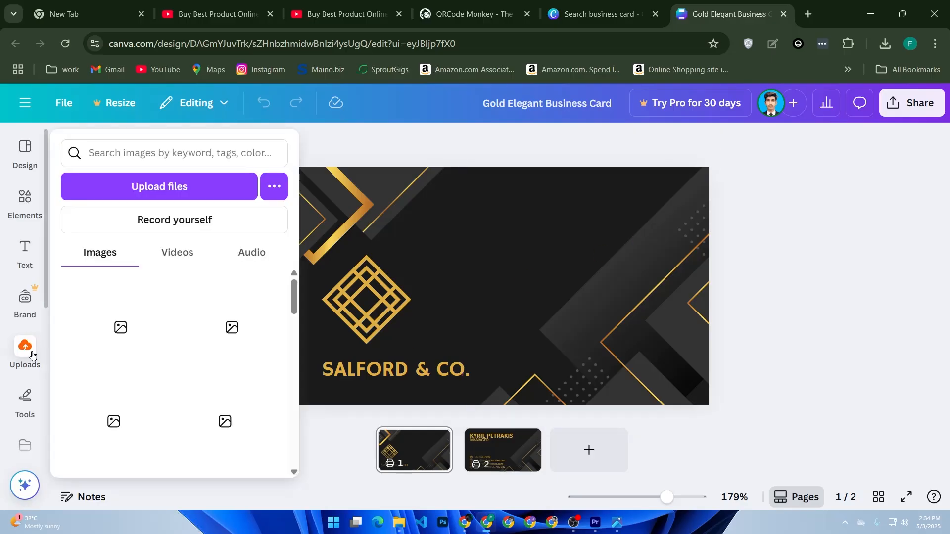
pyautogui.click(165, 192)
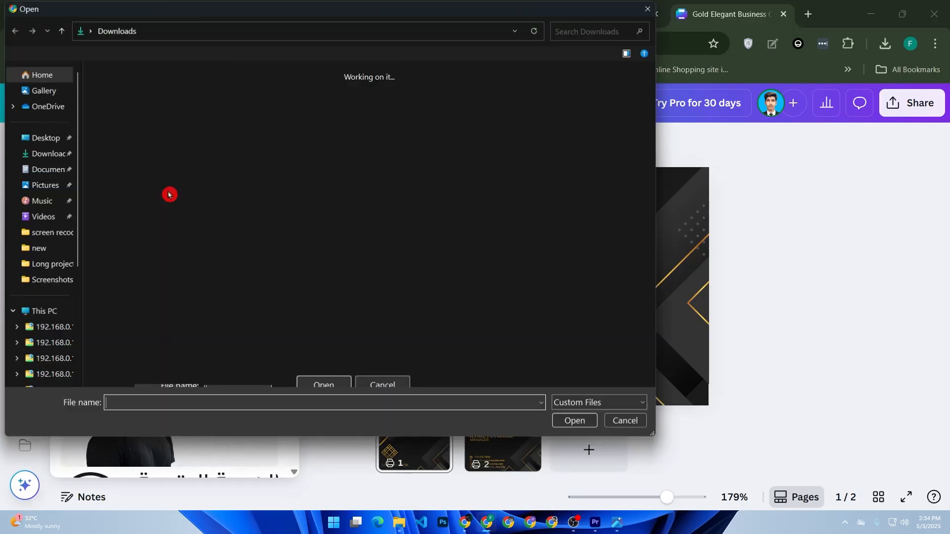
pyautogui.doubleClick(133, 151)
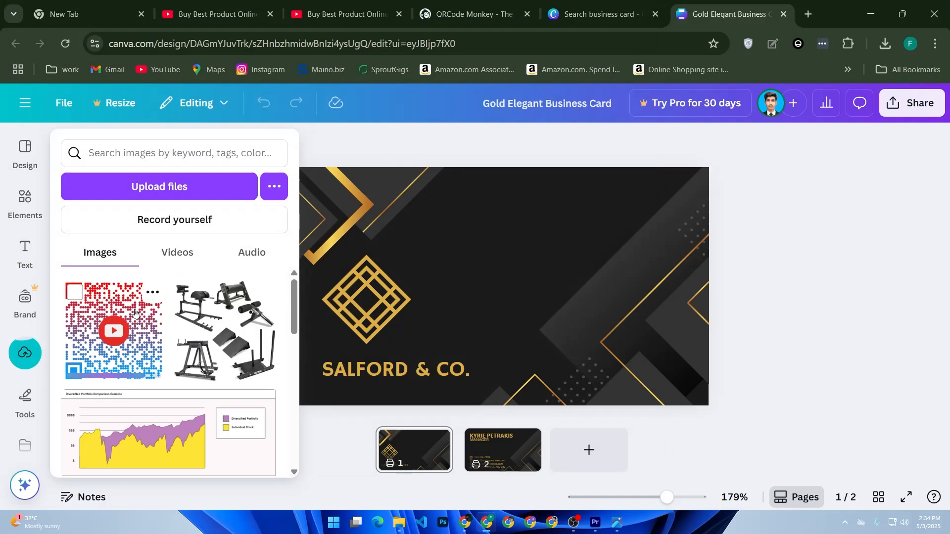
# Place the uploaded QR code on page 1 of the card and shrink it near the card's top centre.
pyautogui.moveTo(117, 322); pyautogui.dragTo(603, 291)
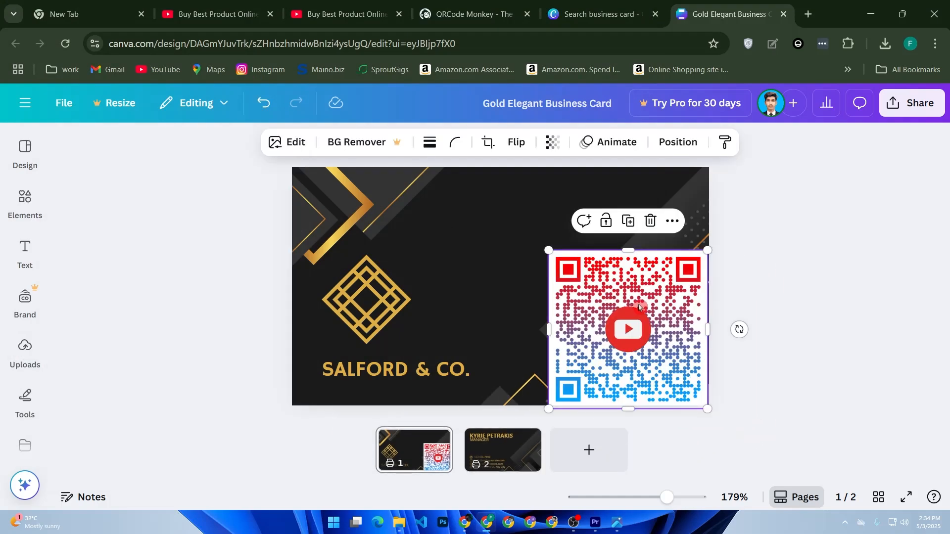
pyautogui.moveTo(550, 251); pyautogui.dragTo(513, 195)
pyautogui.click(597, 213)
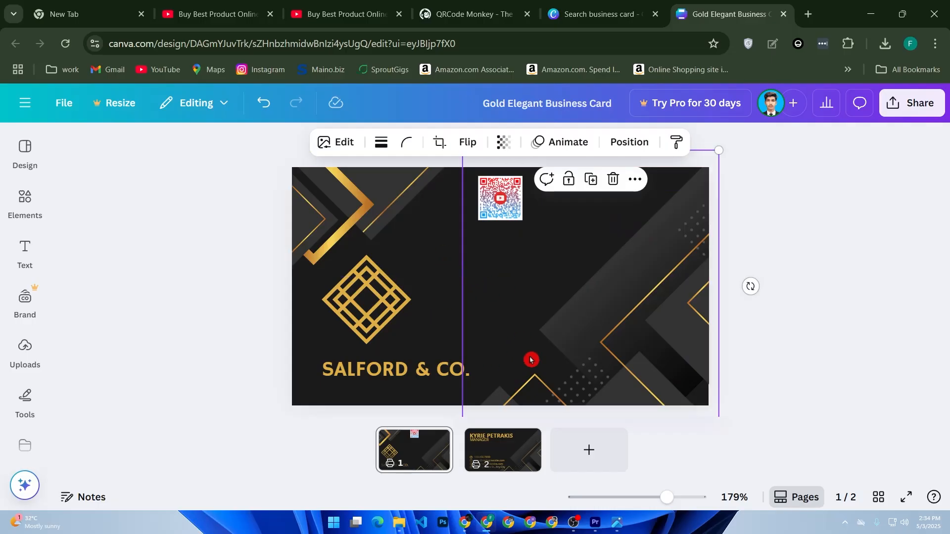
# Add the uploaded QR code to page 2 as a small image beside the phone number and above the e-mail line.
pyautogui.click(509, 456)
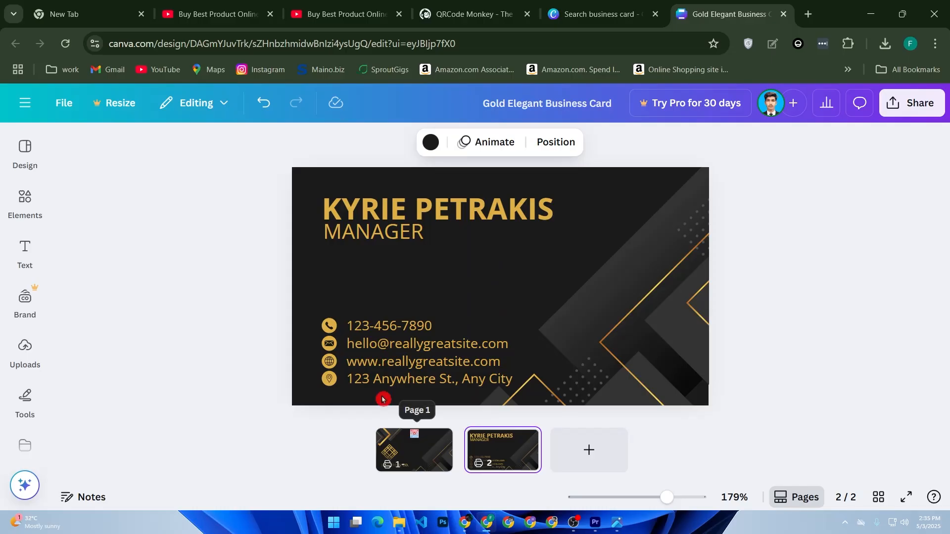
pyautogui.click(25, 349)
pyautogui.moveTo(114, 326); pyautogui.dragTo(599, 322)
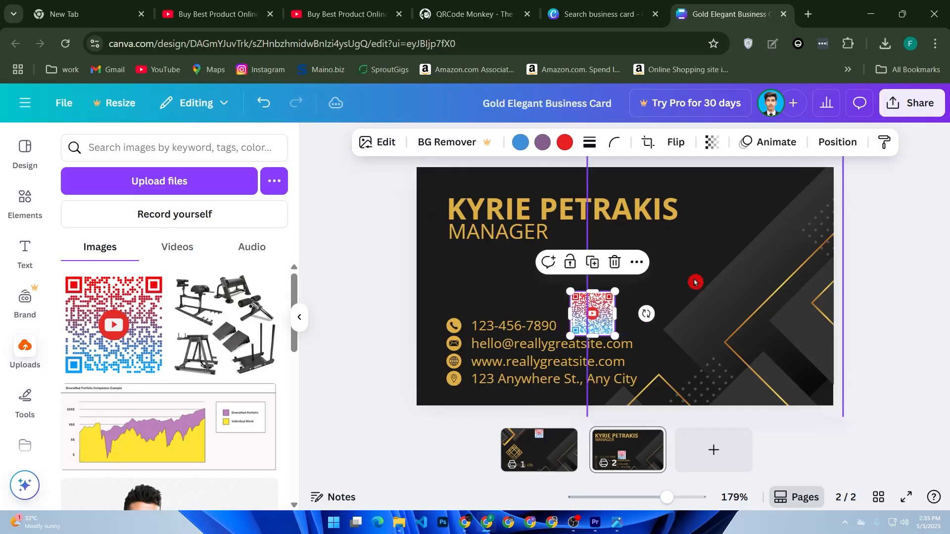
pyautogui.click(366, 308)
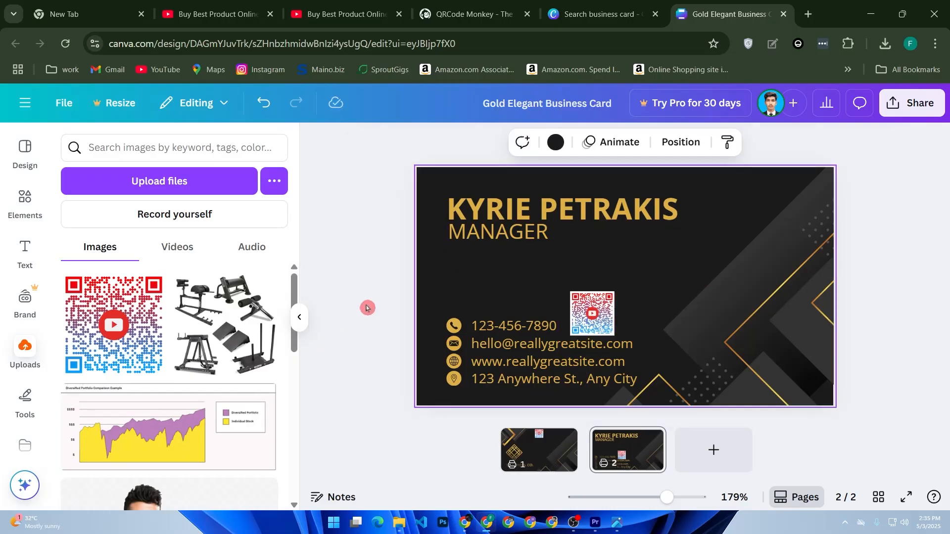
pyautogui.click(434, 296)
# Choose PDF Standard as the download file type for the business card and close the download options.
pyautogui.click(910, 106)
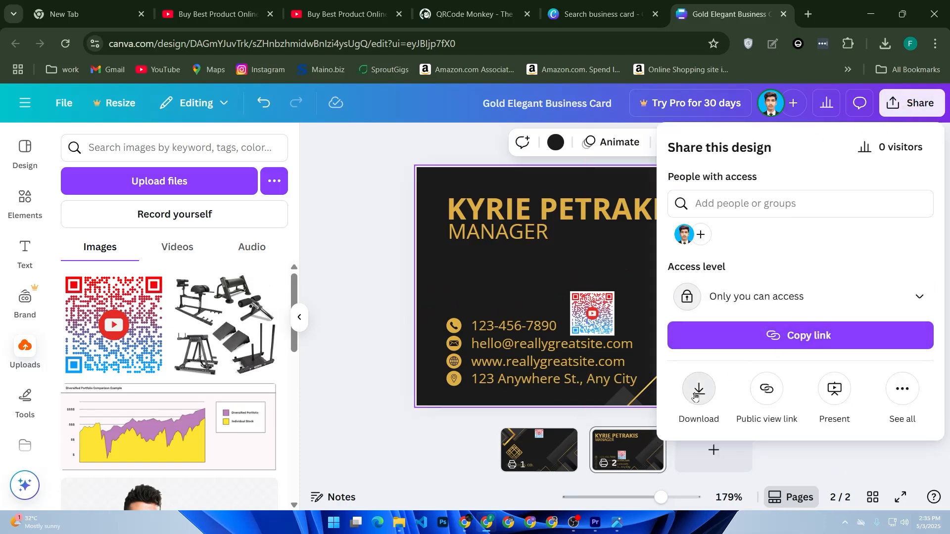
pyautogui.click(697, 394)
pyautogui.click(864, 204)
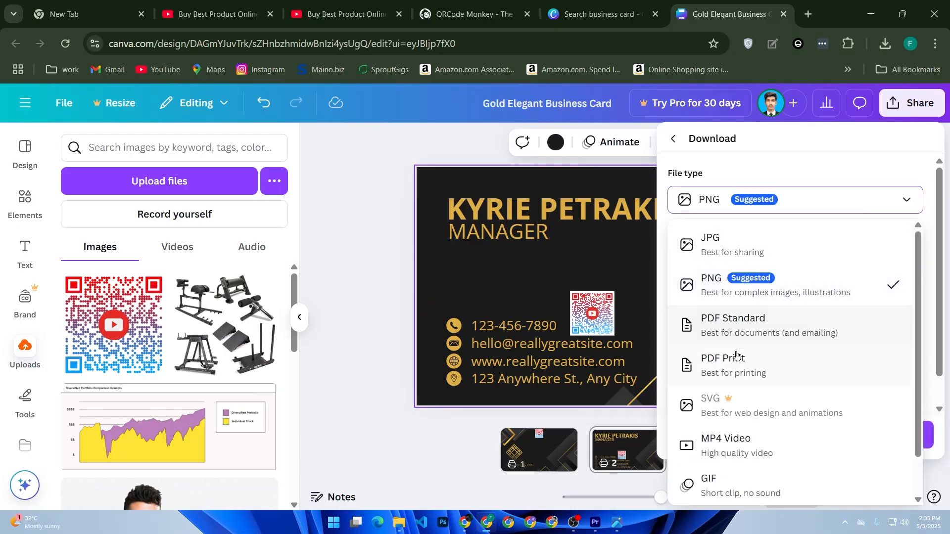
pyautogui.click(743, 335)
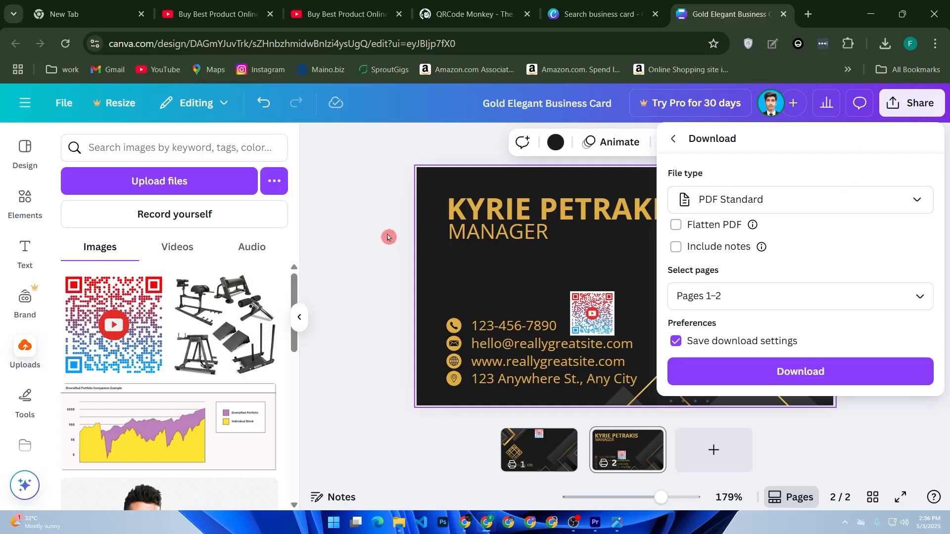
pyautogui.click(388, 237)
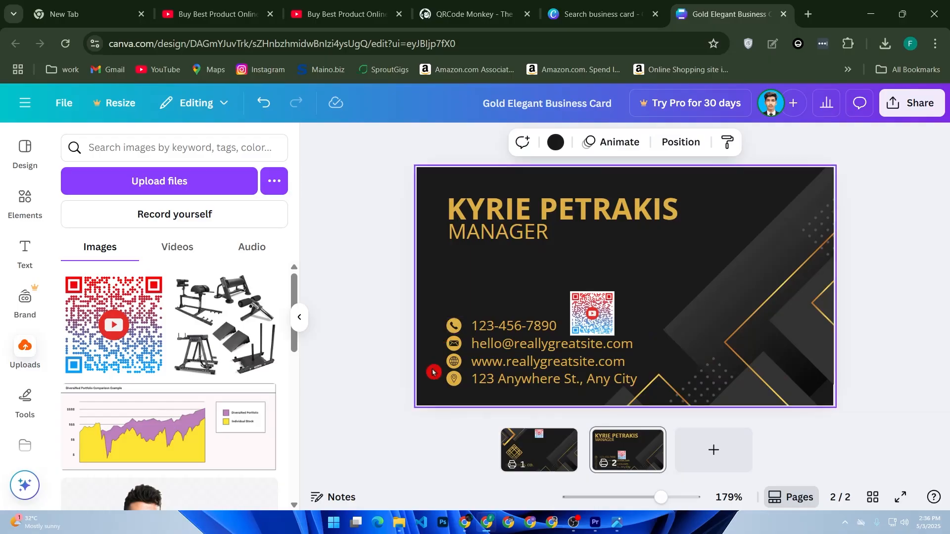
# Switch to File Explorer and bring the opened youtube qr code image back up to view it.
pyautogui.click(399, 523)
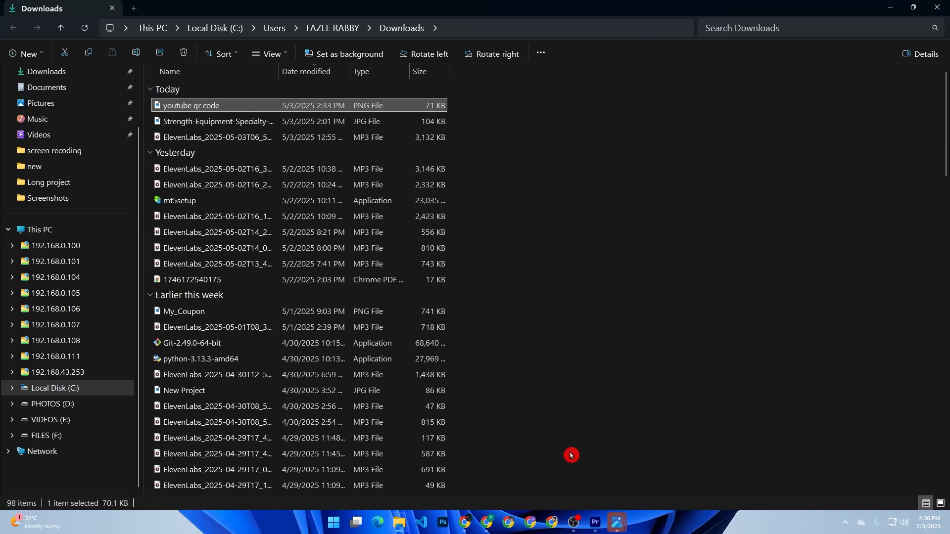
pyautogui.moveTo(614, 530)
pyautogui.click(596, 470)
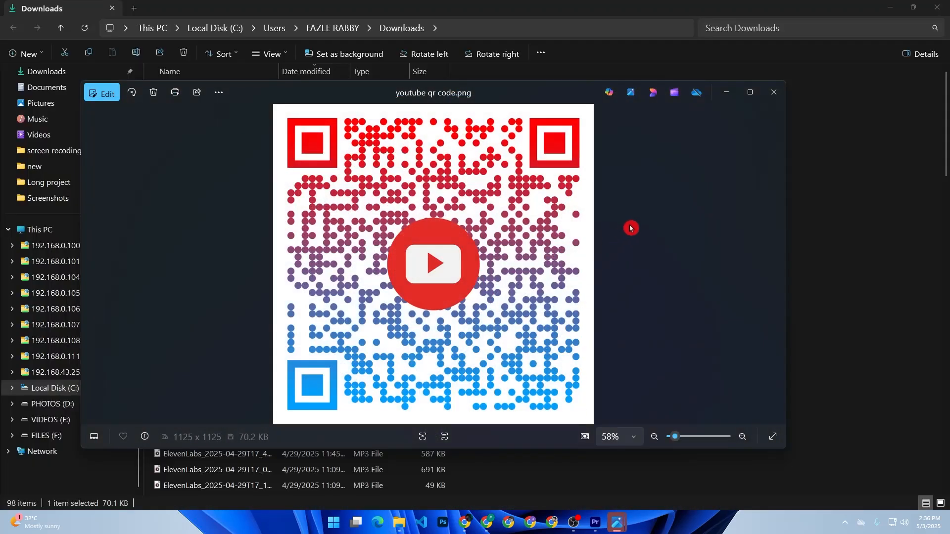